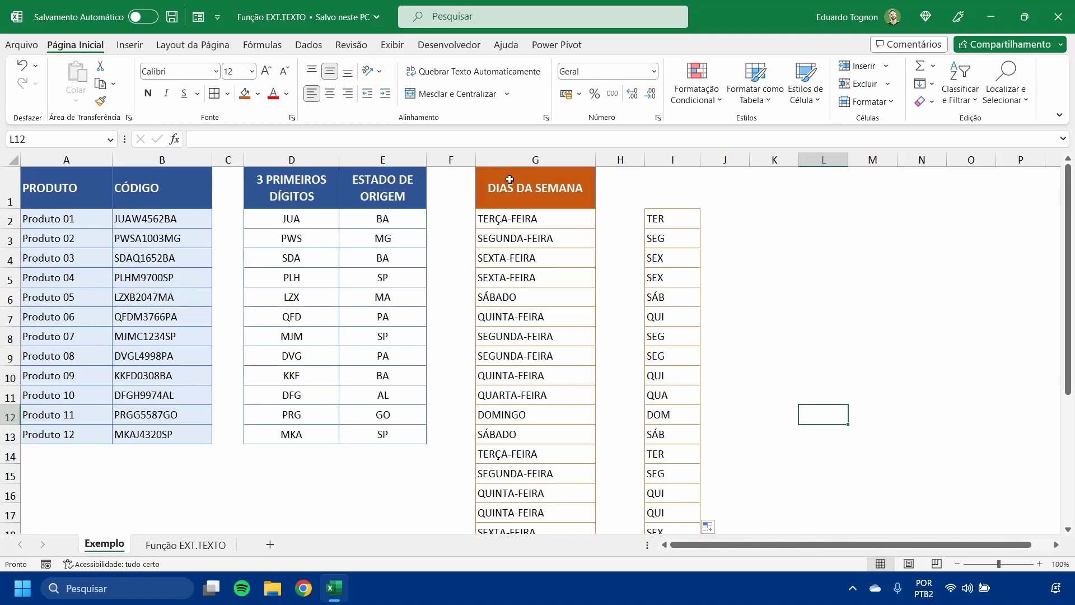
On the Função EXT.TEXTO sheet, enter =EXT.TEXTO(B2;1;3) in cell D2 and fill the formula down through D13
left_click(186, 546)
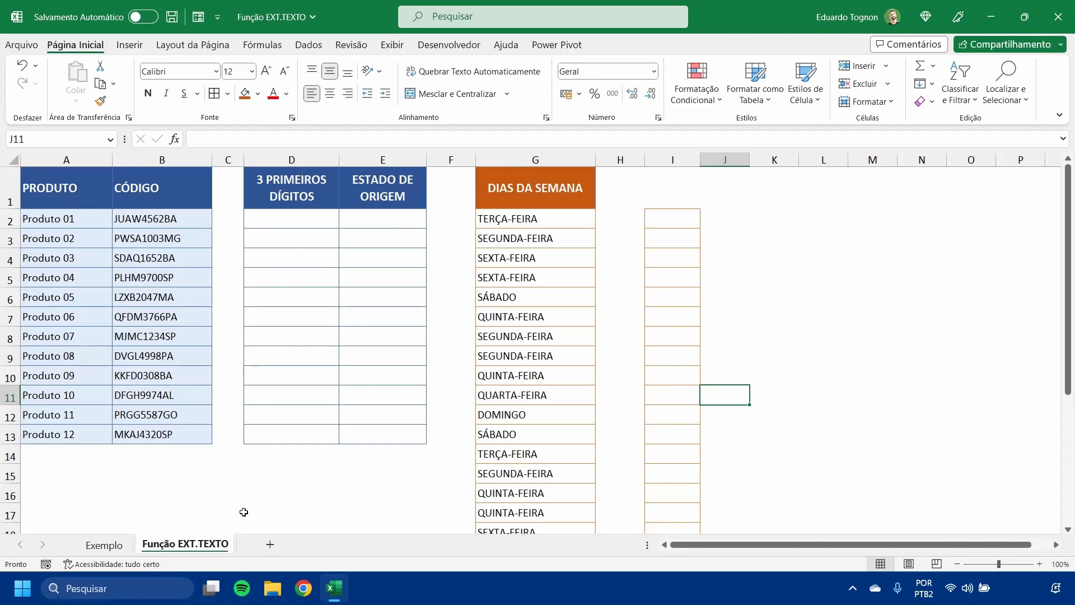
left_click(1039, 564)
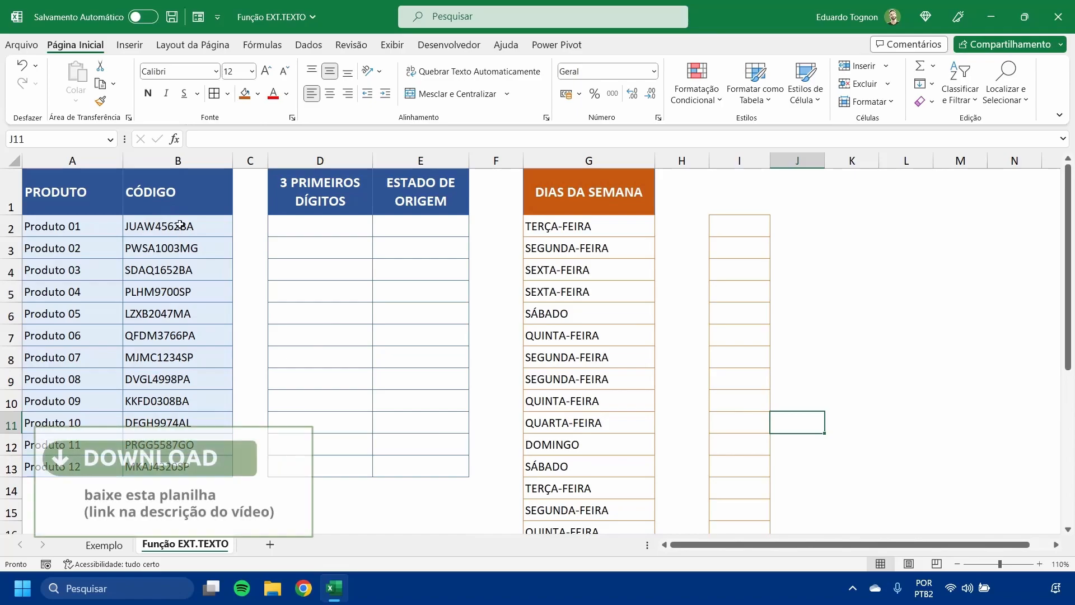
left_click(330, 218)
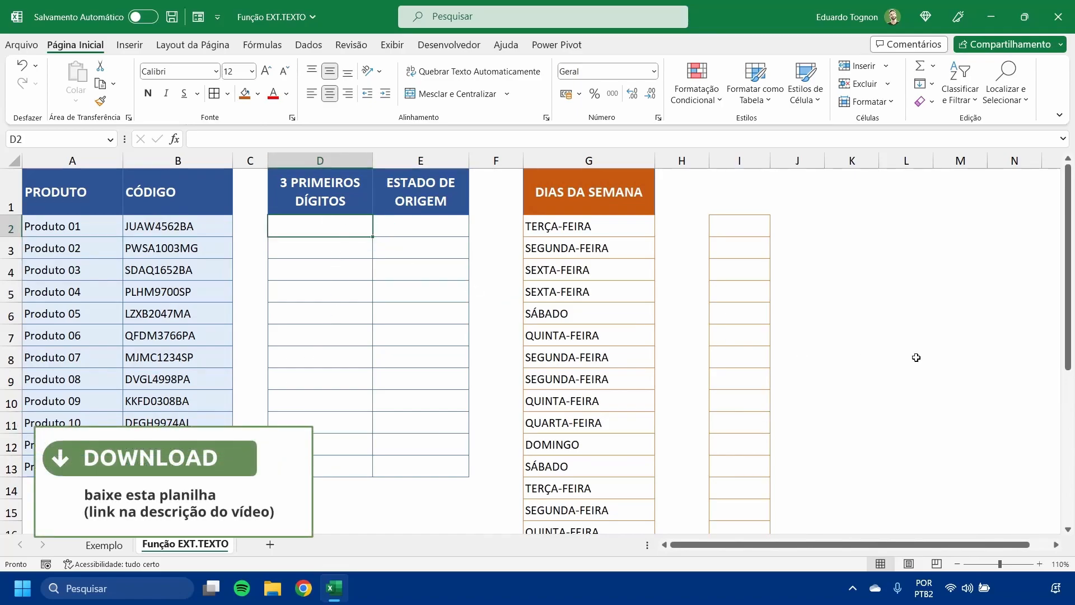
type("=")
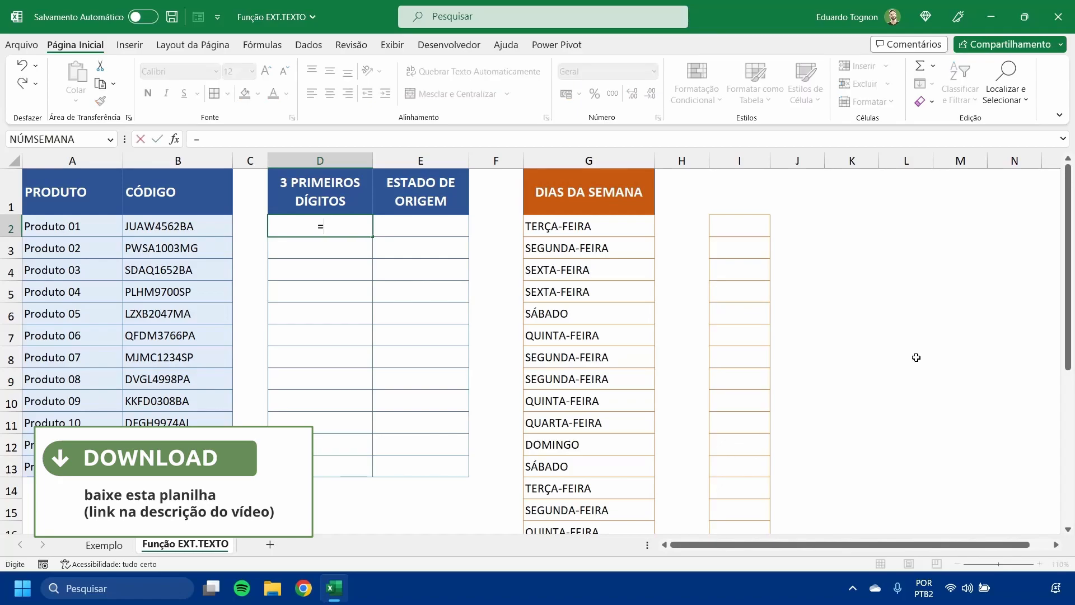
type("EXT")
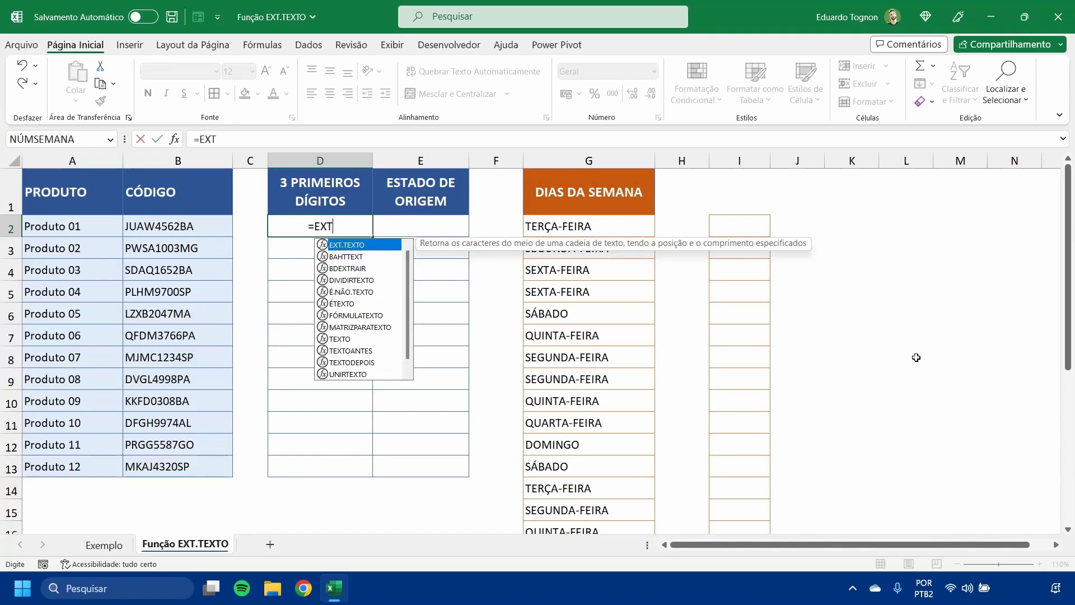
type(".")
key("Tab")
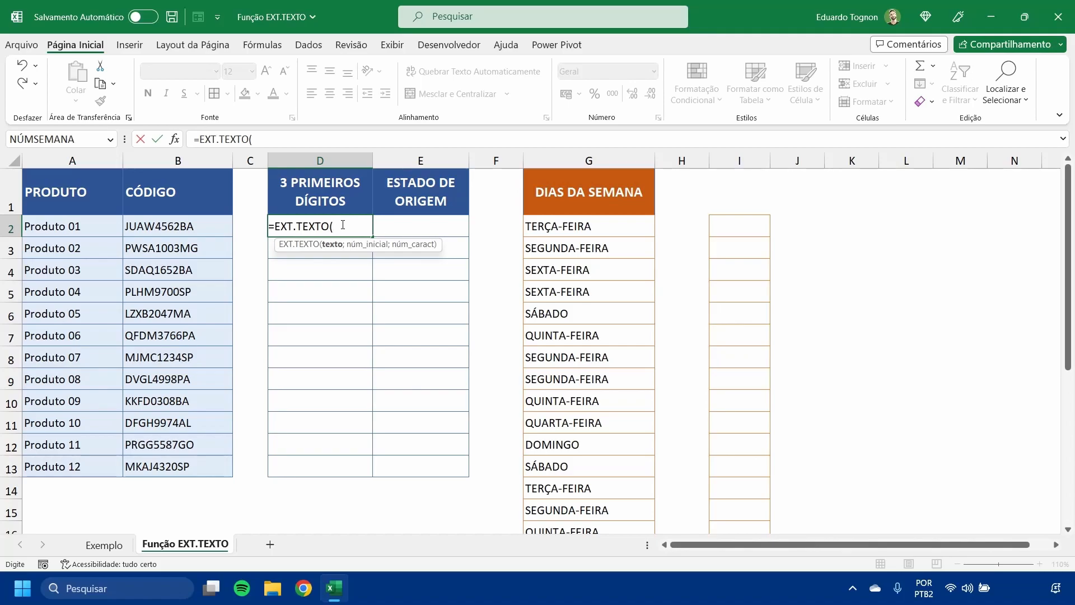
left_click(148, 219)
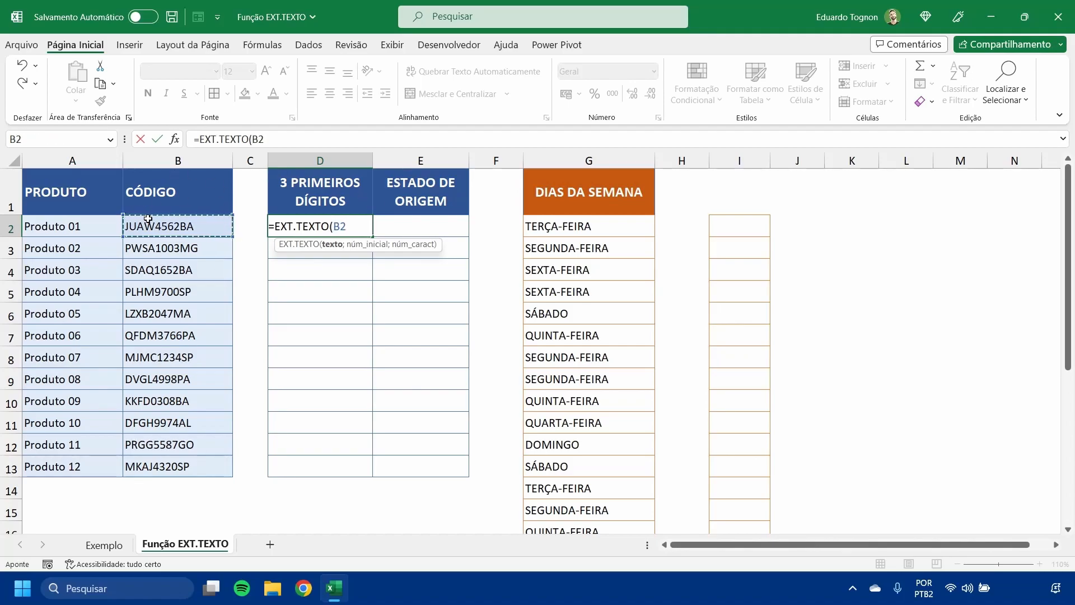
type(";")
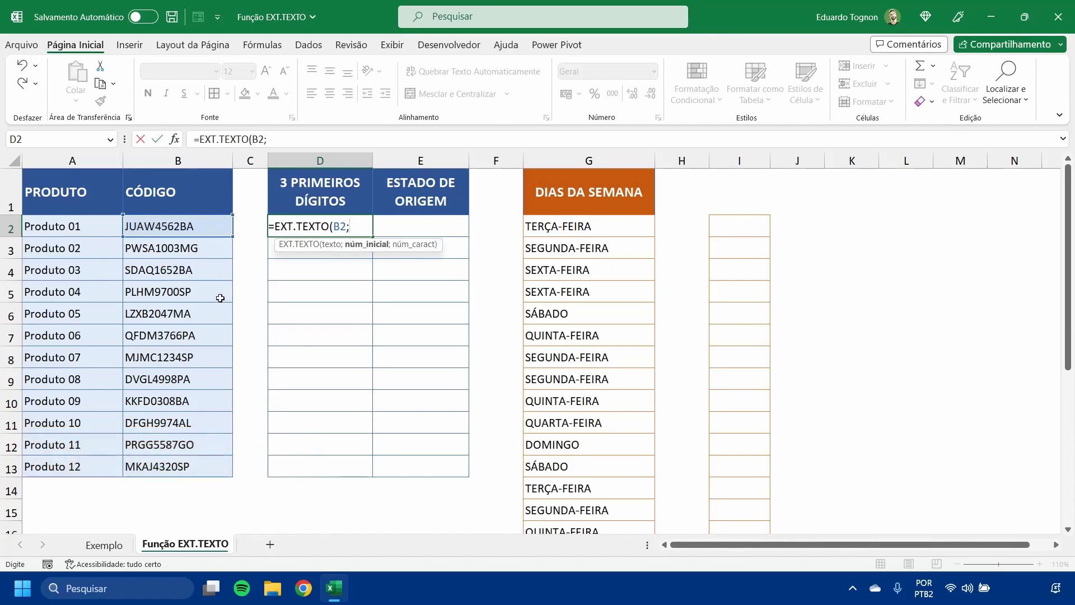
type("1")
type(";")
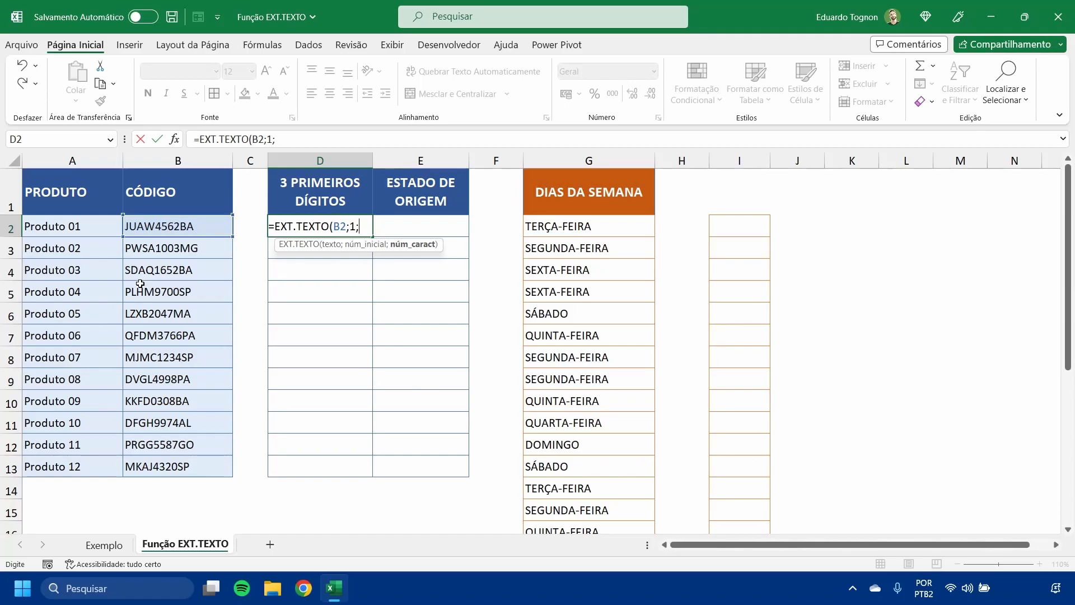
type("3")
type(")")
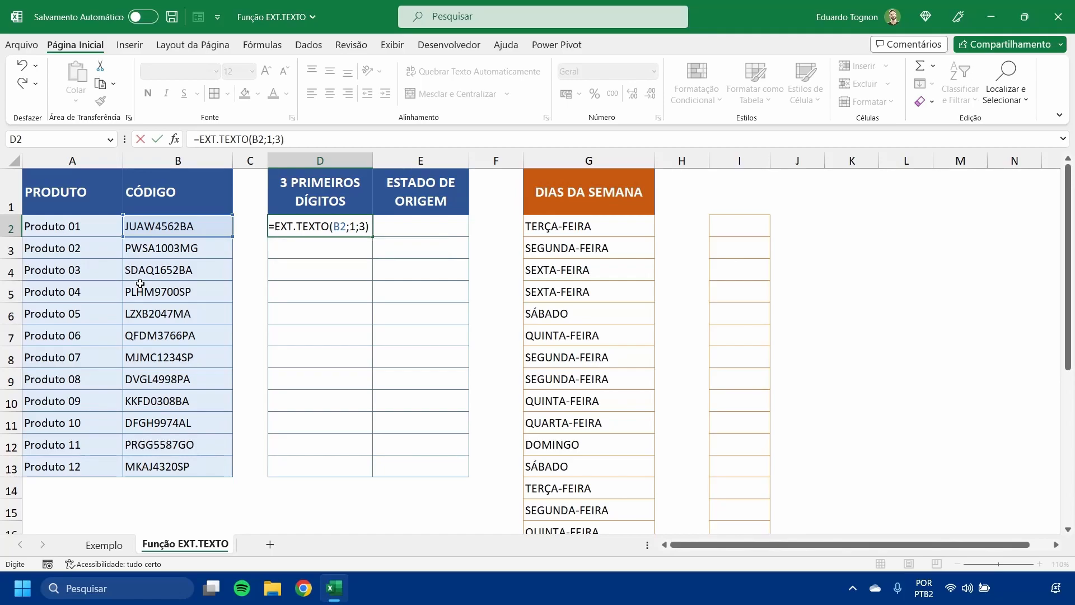
key("Return")
left_click(319, 224)
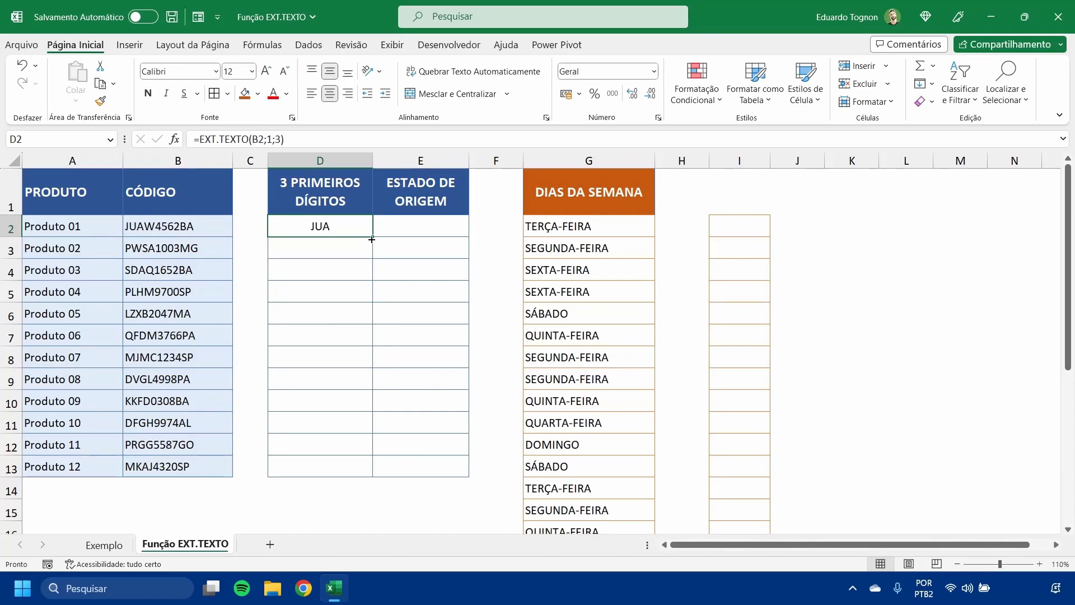
left_click_drag(370, 239, 343, 471)
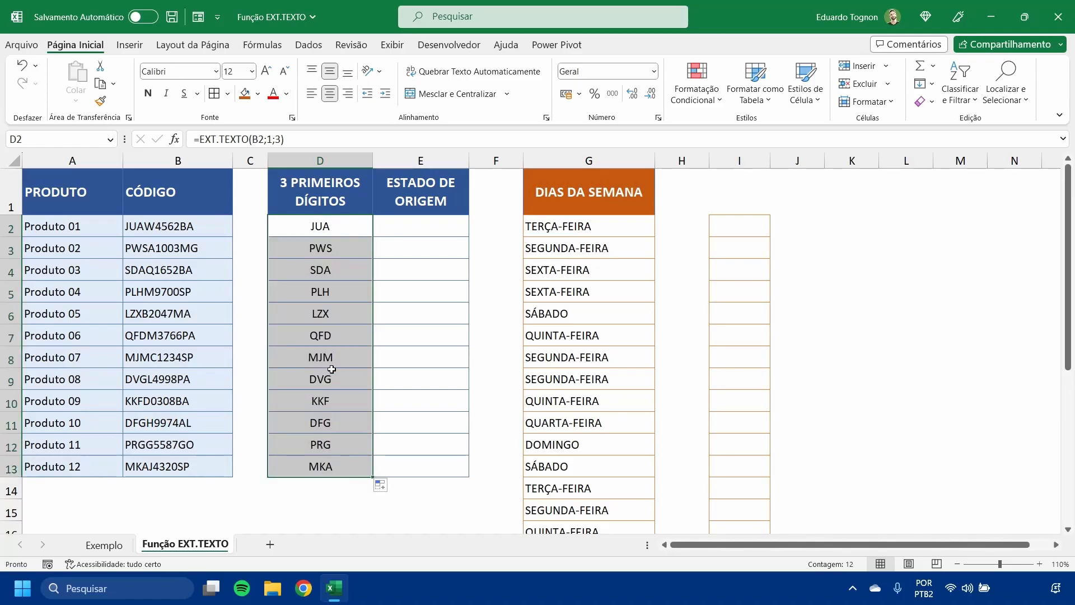
Examine the cell reference, start position and character count arguments of the EXT.TEXTO formulas in cells D8 and D2
double_click(323, 354)
left_click(339, 357)
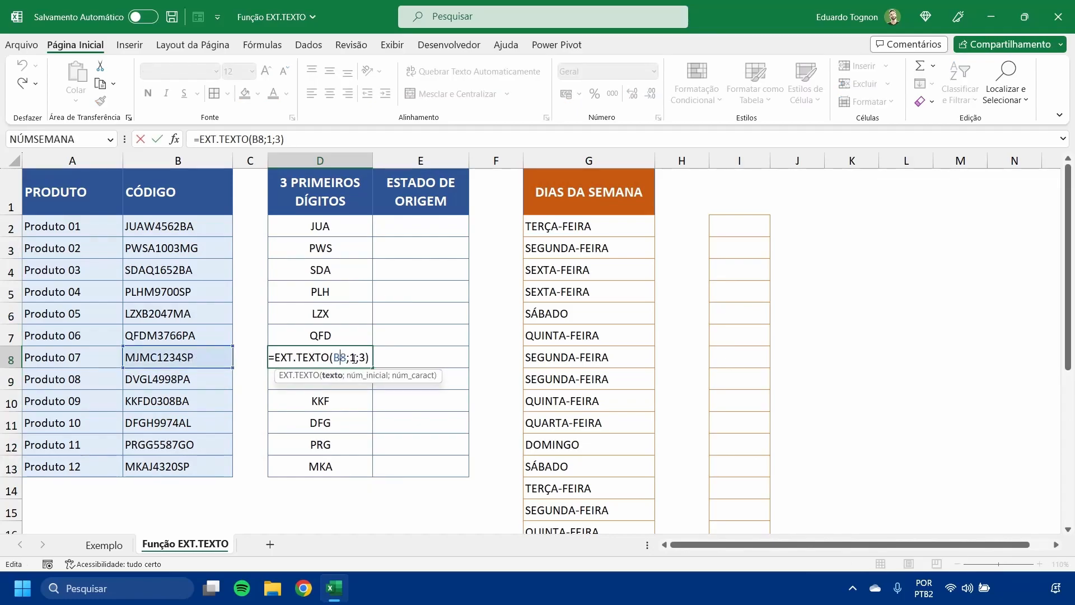
left_click(354, 358)
left_click(367, 359)
key("ctrl+Return")
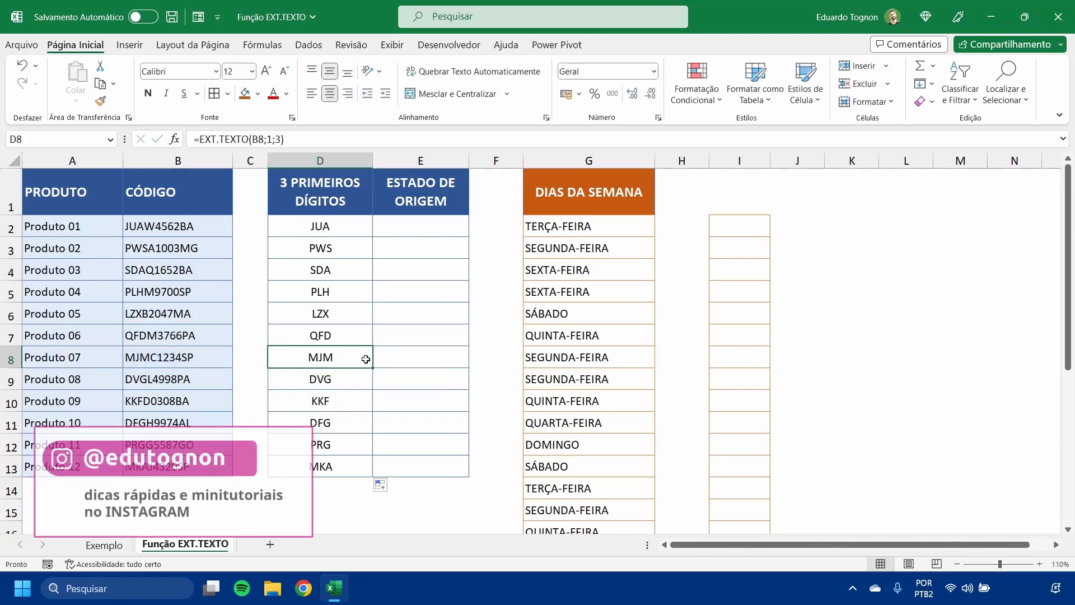
double_click(338, 226)
left_click(357, 228)
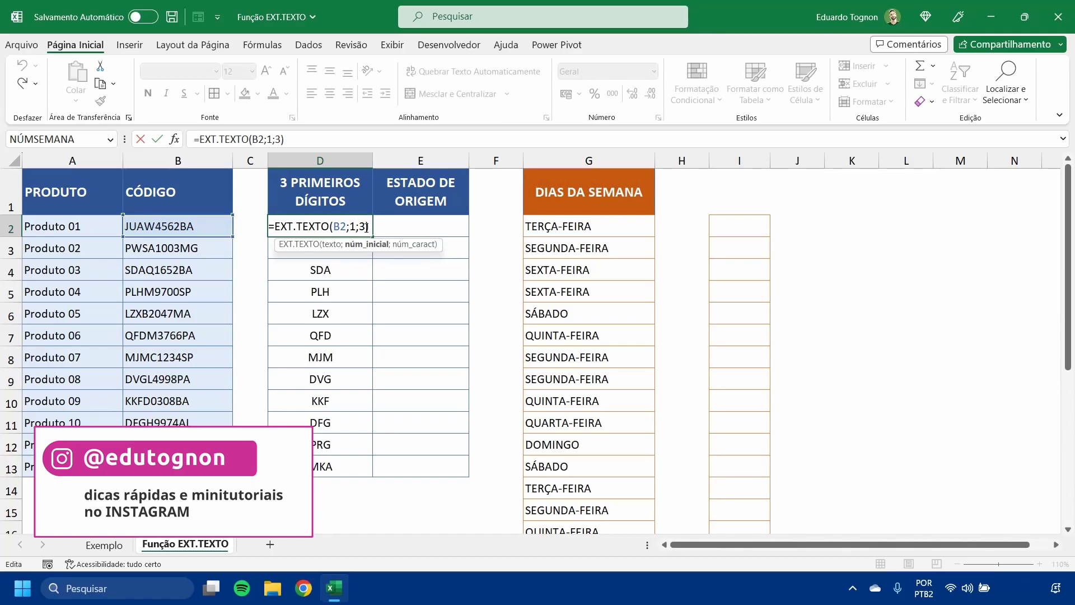
left_click(365, 225)
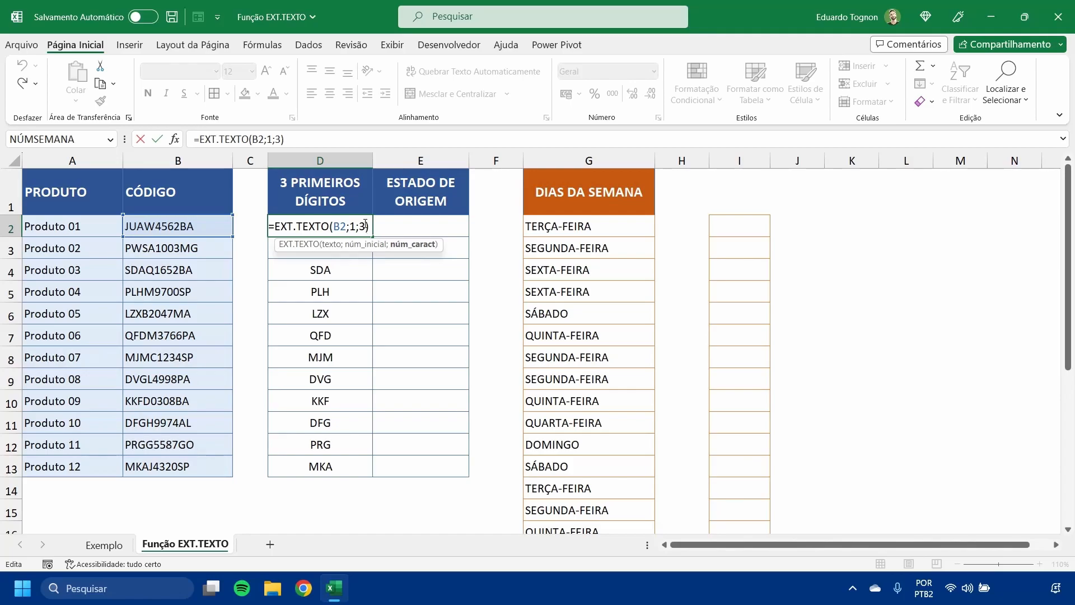
key("ctrl+Return")
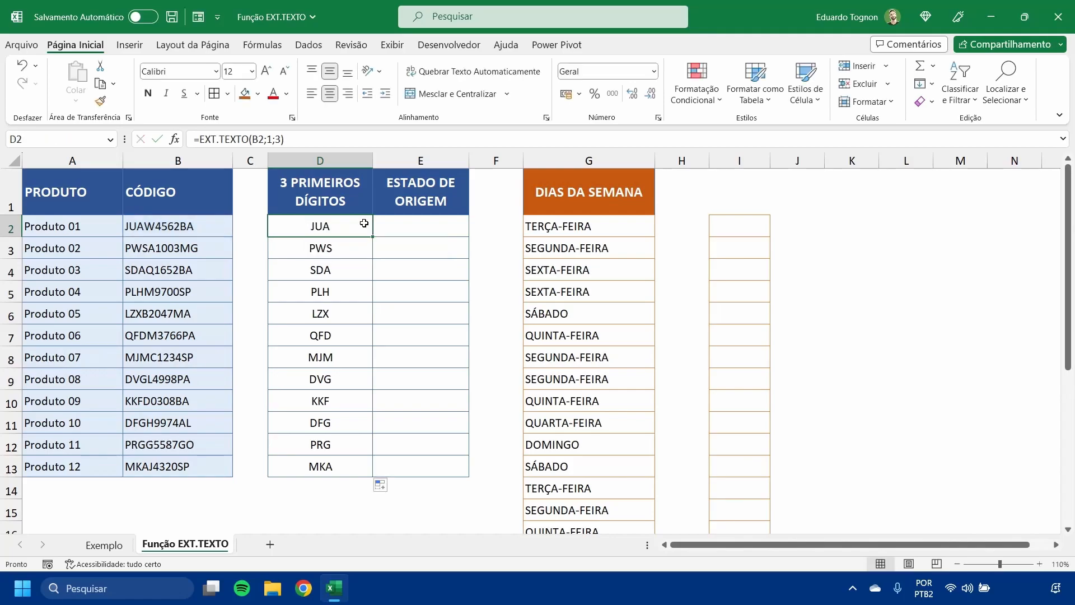
Extract the origin state by entering =EXT.TEXTO(B2;9;2) in cell E2 and filling the formula down through E13
left_click(416, 224)
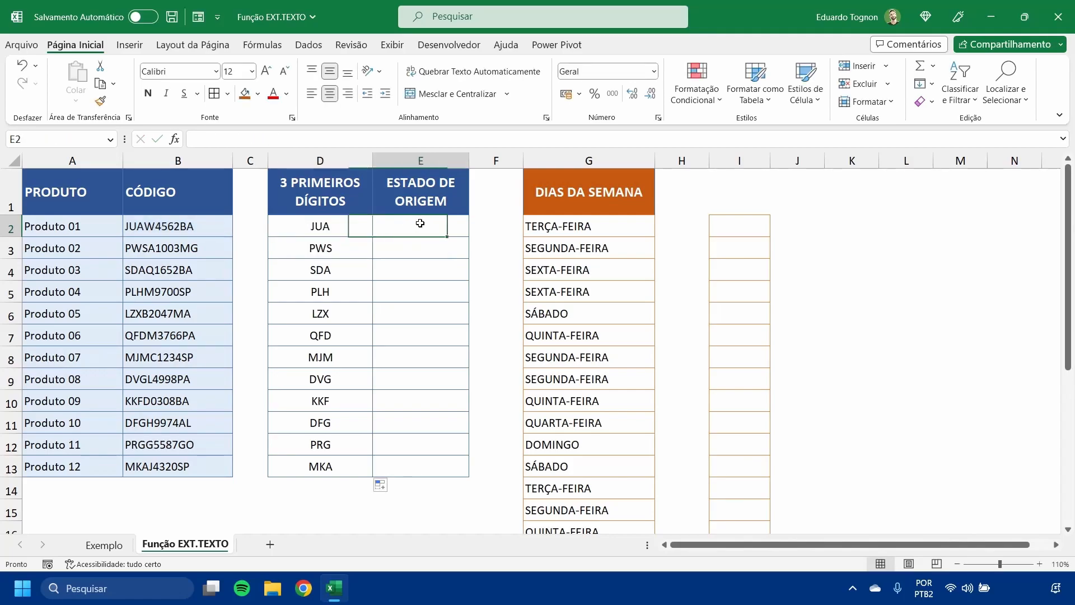
type("=EXT")
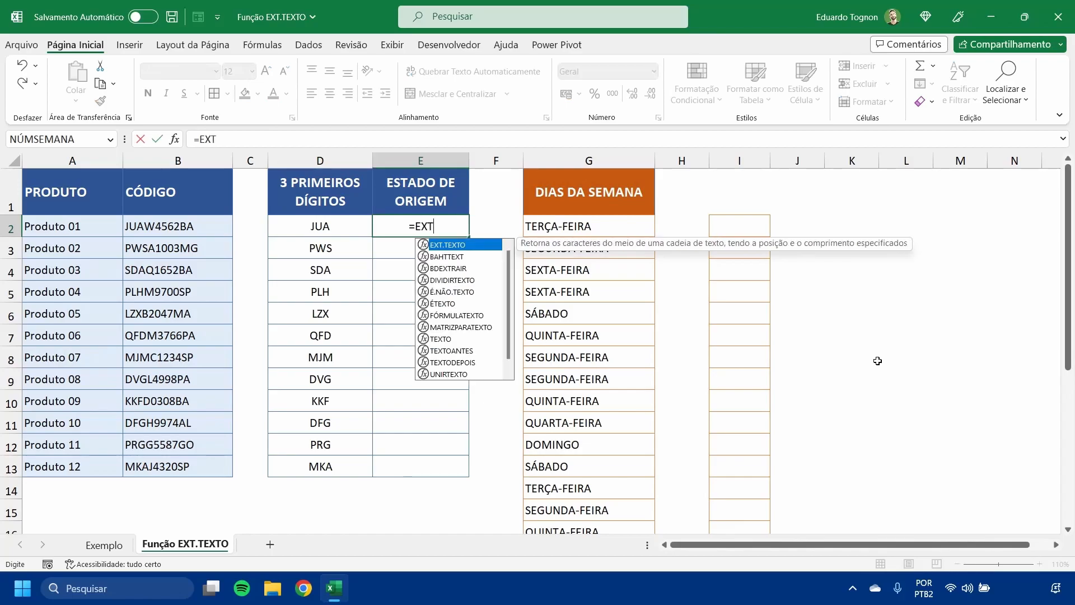
key("Tab")
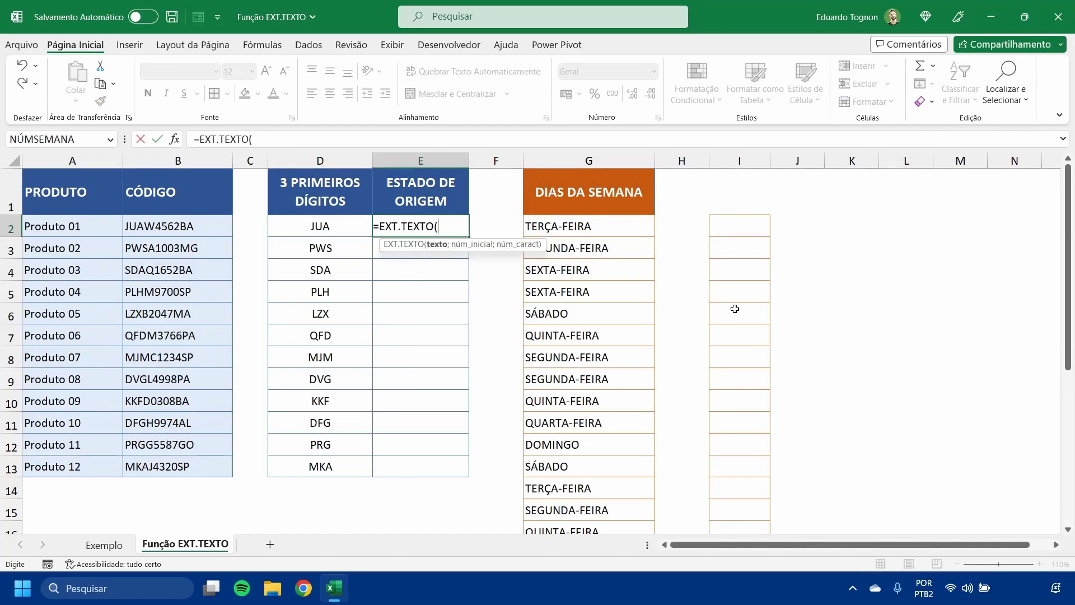
left_click(175, 221)
type(";")
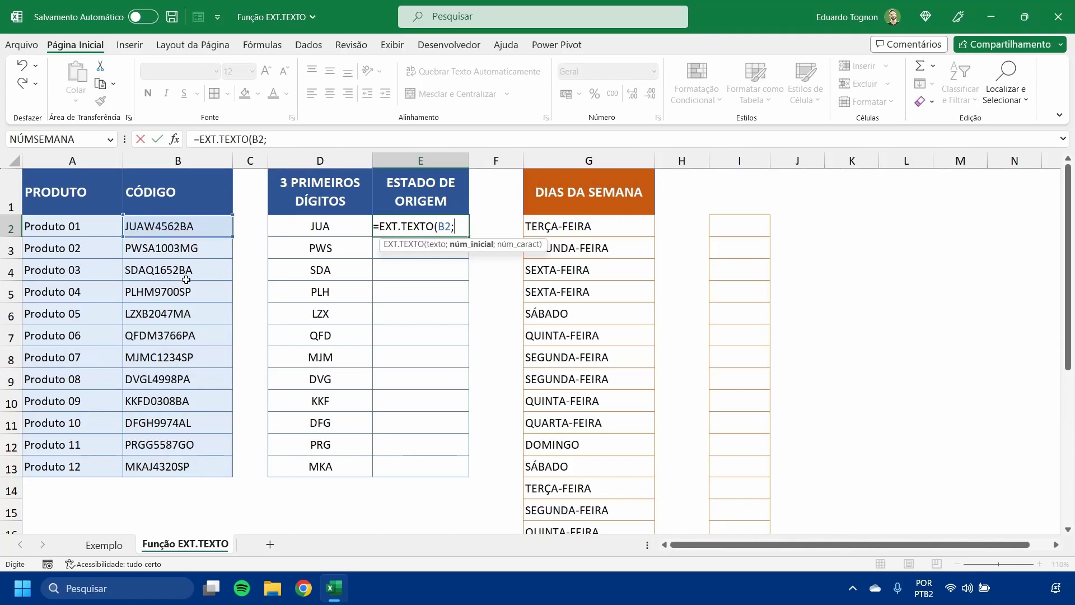
type("9")
type(";")
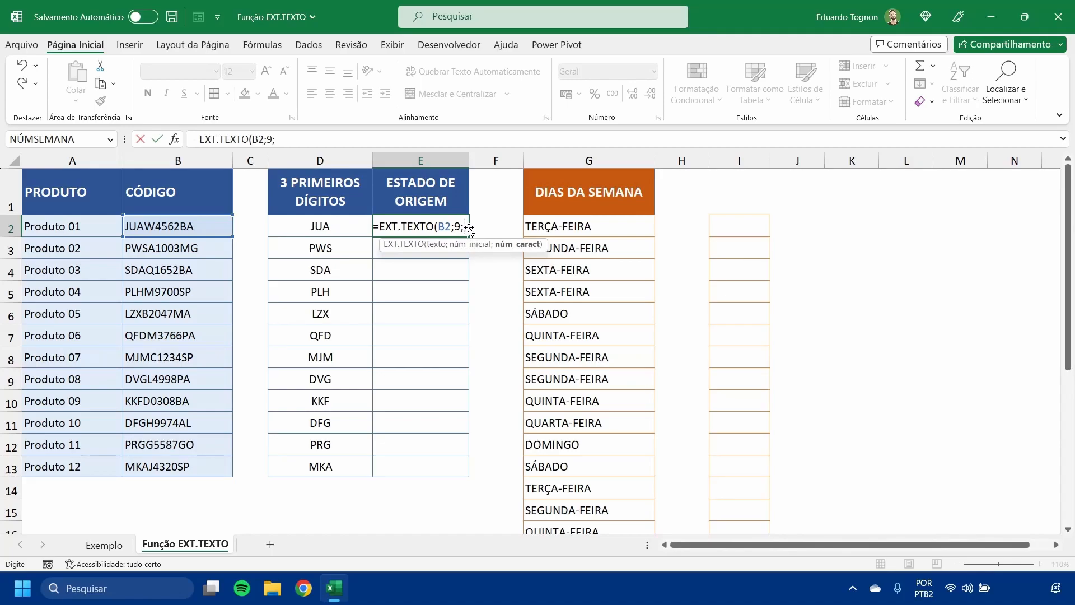
type("2")
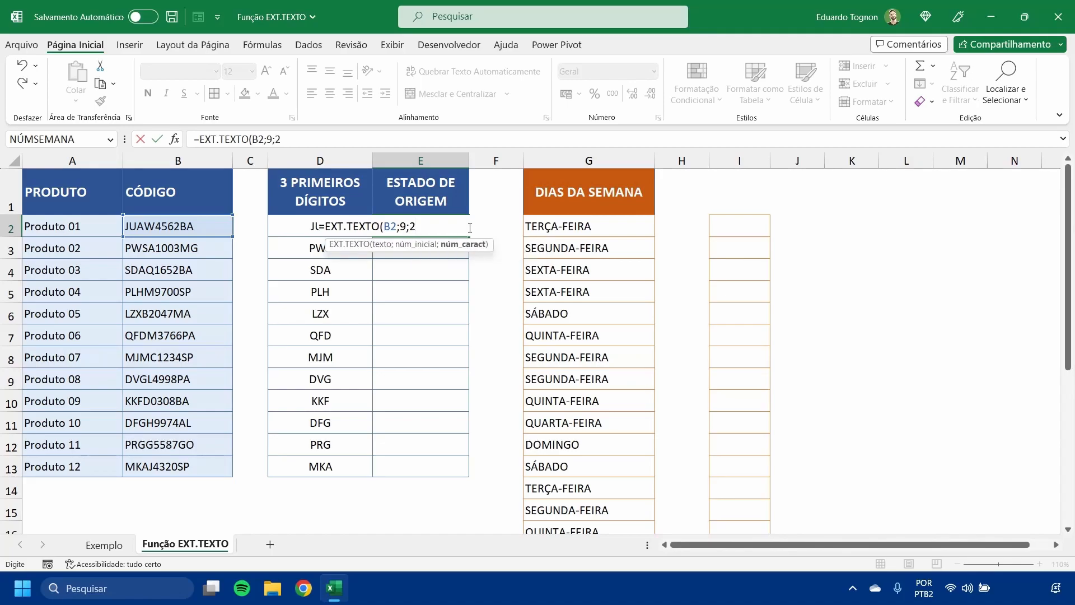
type(")")
key("Return")
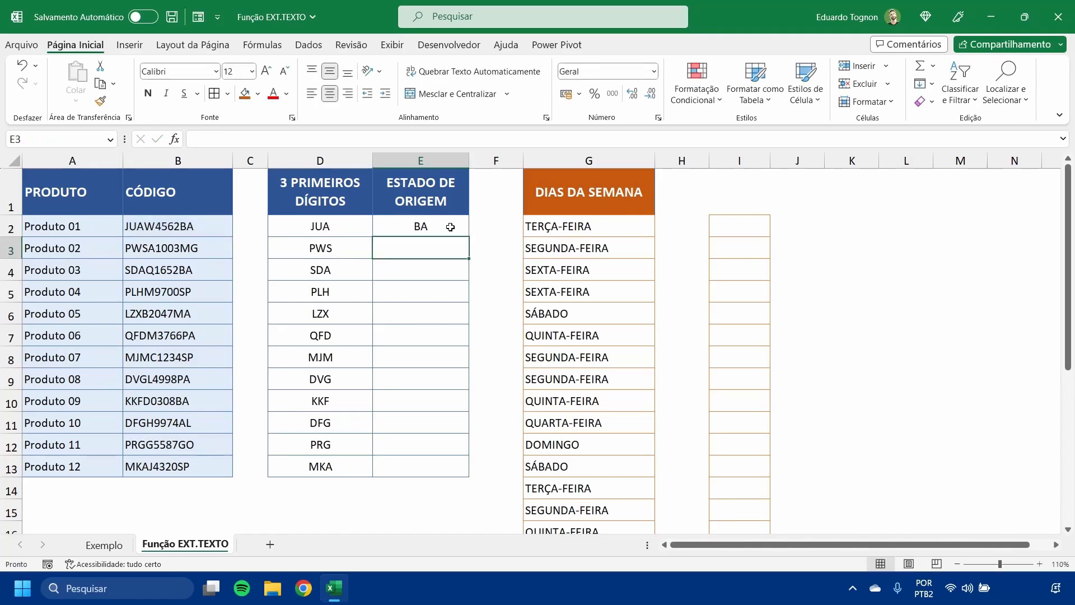
left_click(450, 226)
left_click_drag(469, 236, 439, 470)
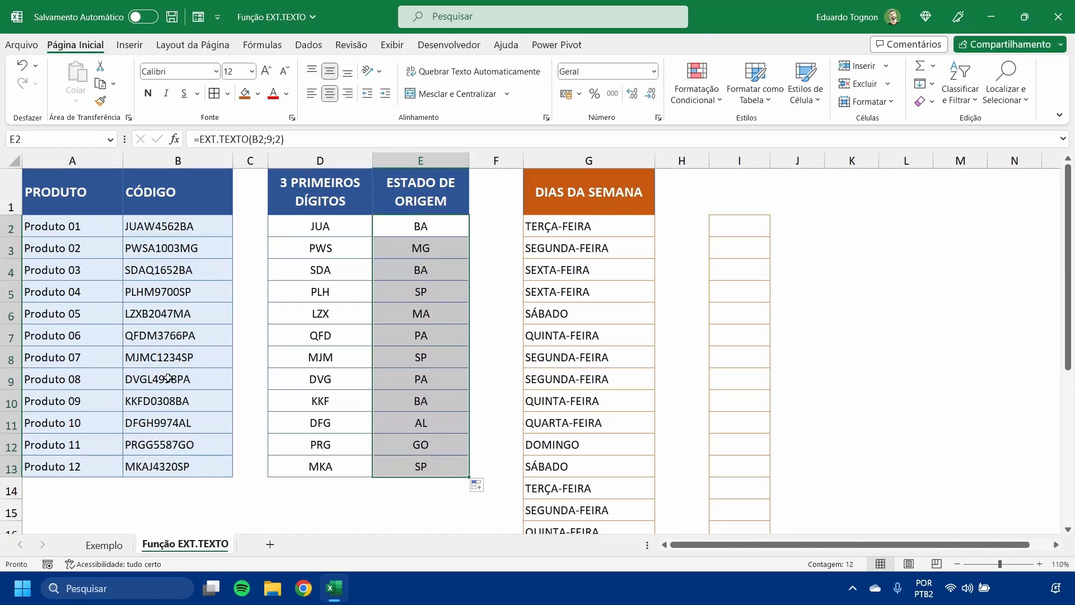
left_click(408, 385)
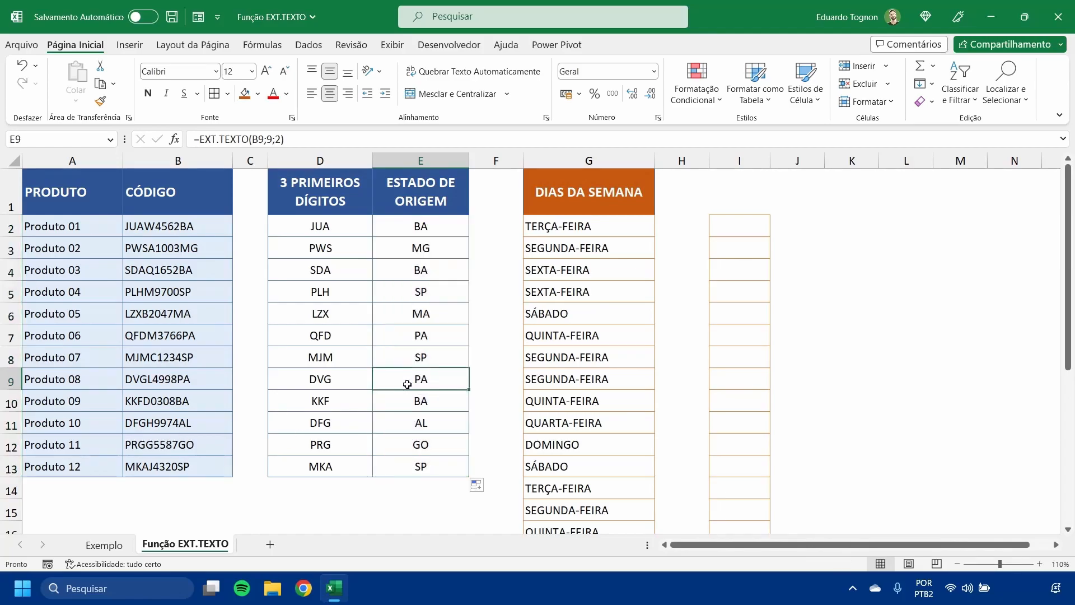
Abbreviate the first weekday to three letters by entering =EXT.TEXTO(G2;1;3) in cell I2
left_click(741, 233)
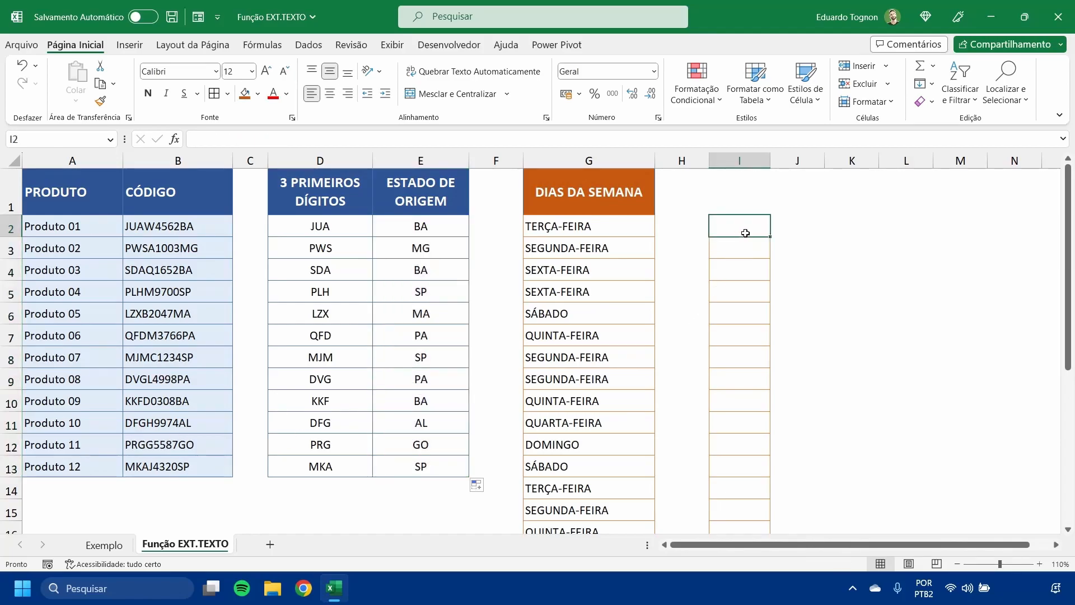
scroll(590, 270, "down", 4)
scroll(585, 280, "up", 4)
left_click(613, 223)
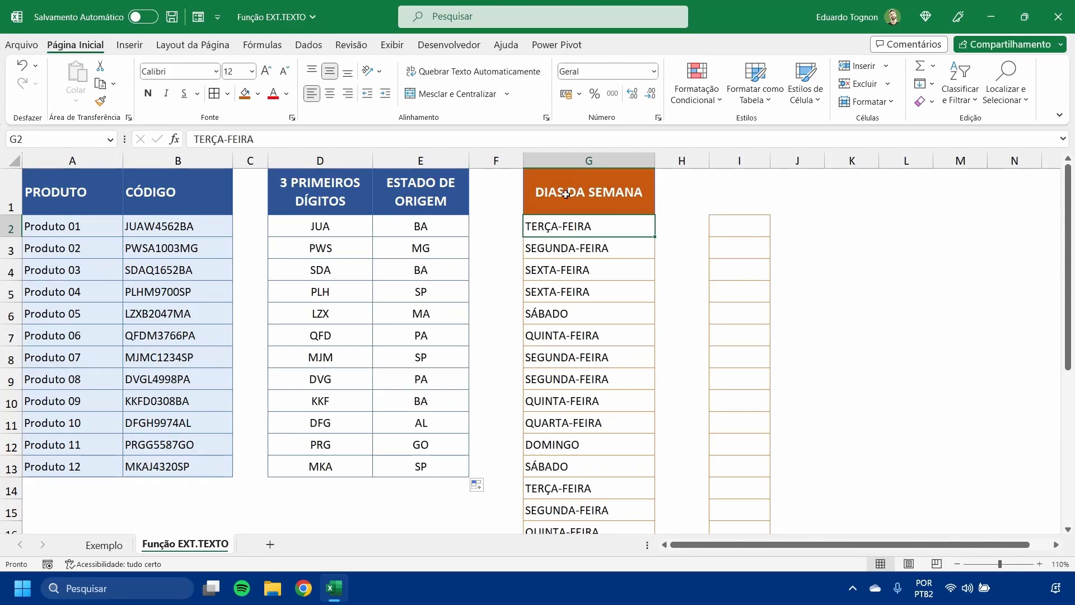
left_click(748, 226)
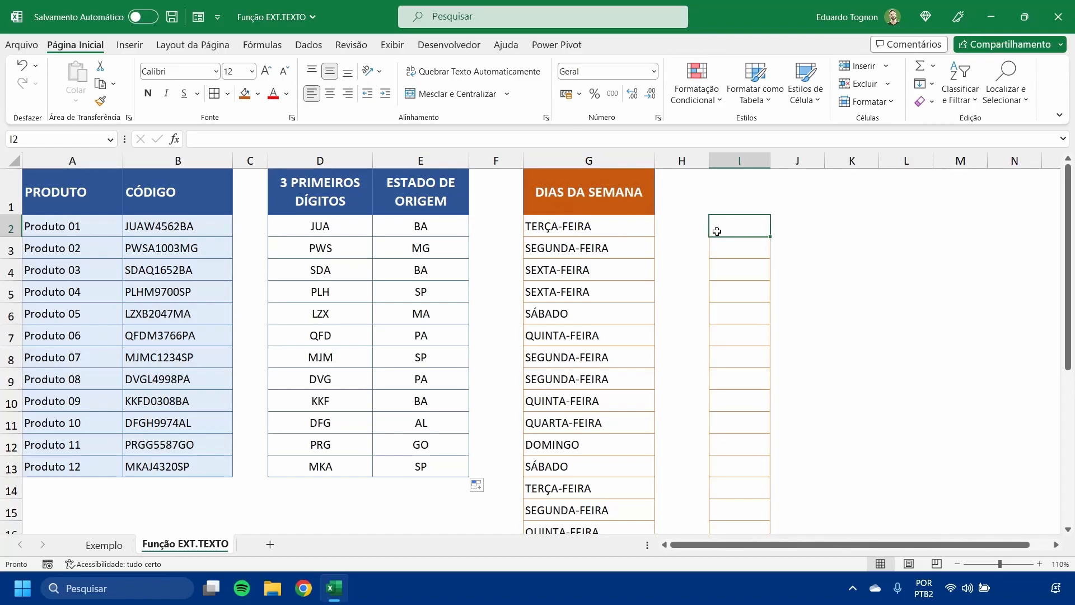
type("=EXT")
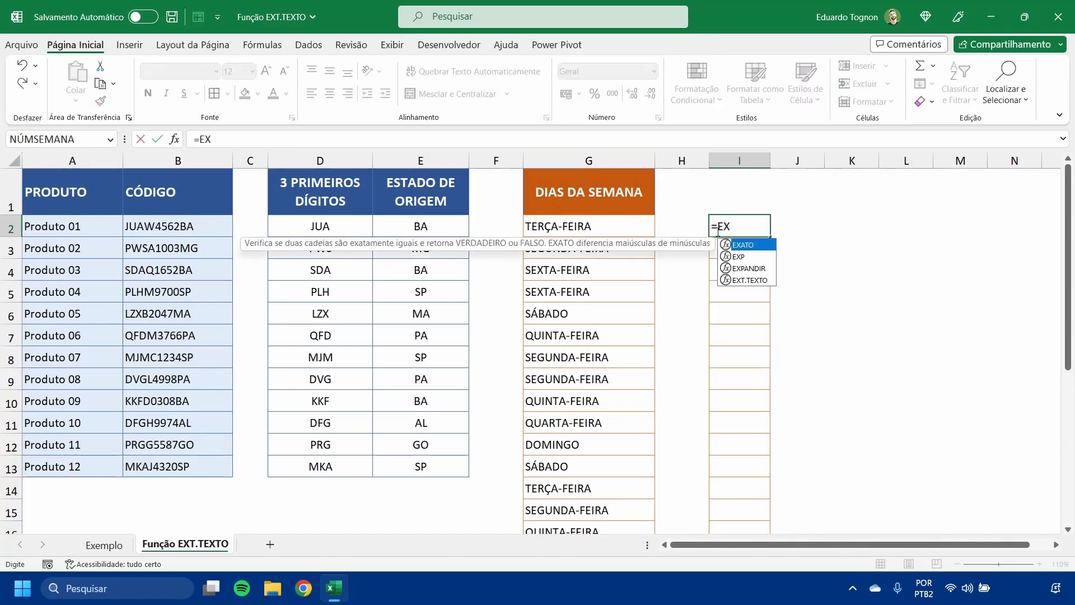
key("Tab")
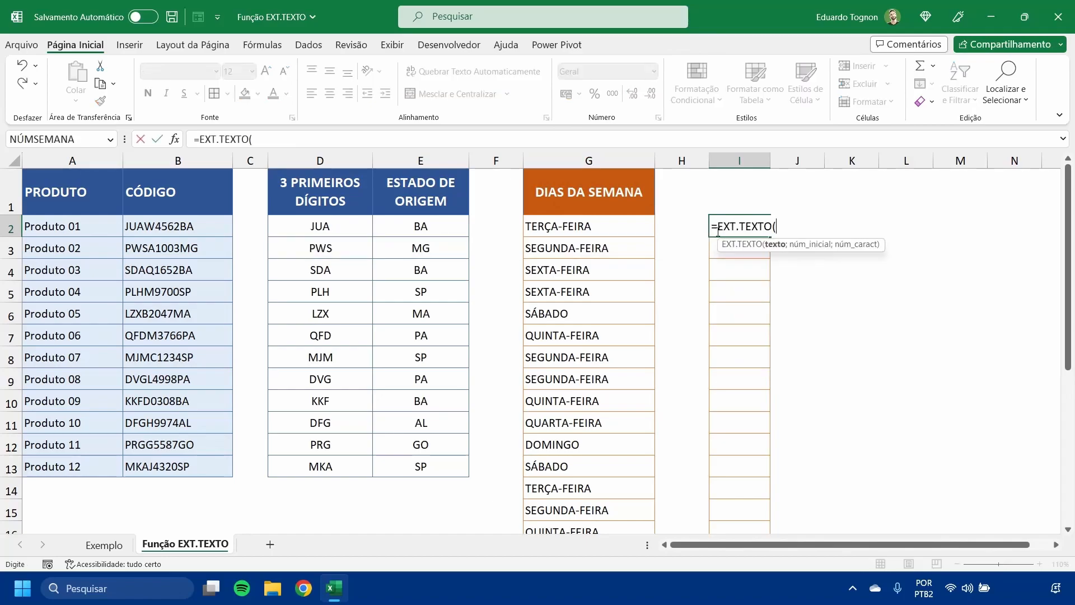
left_click(551, 224)
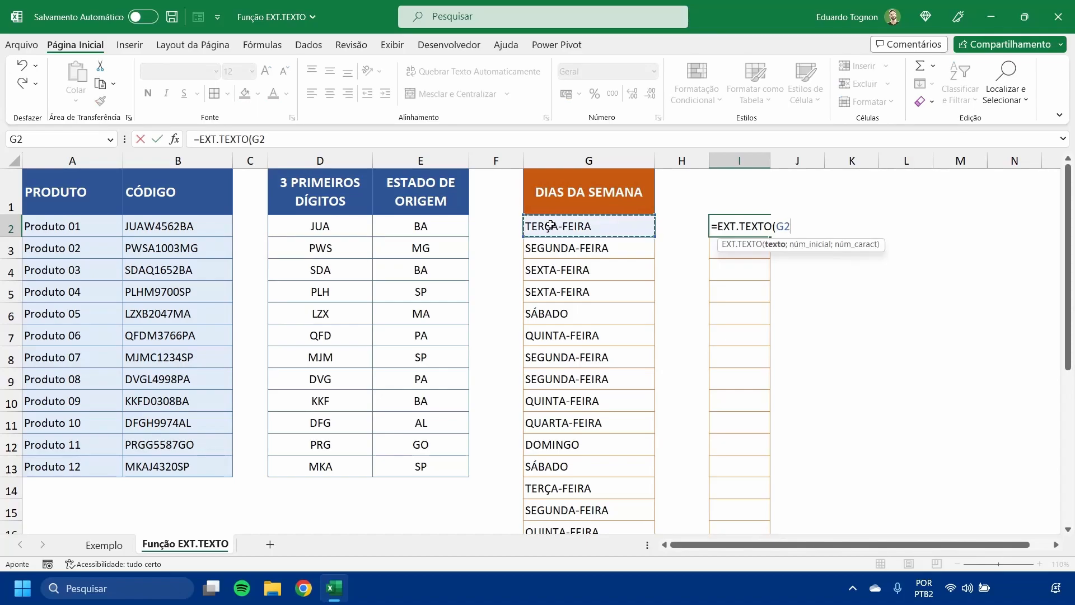
type(";1")
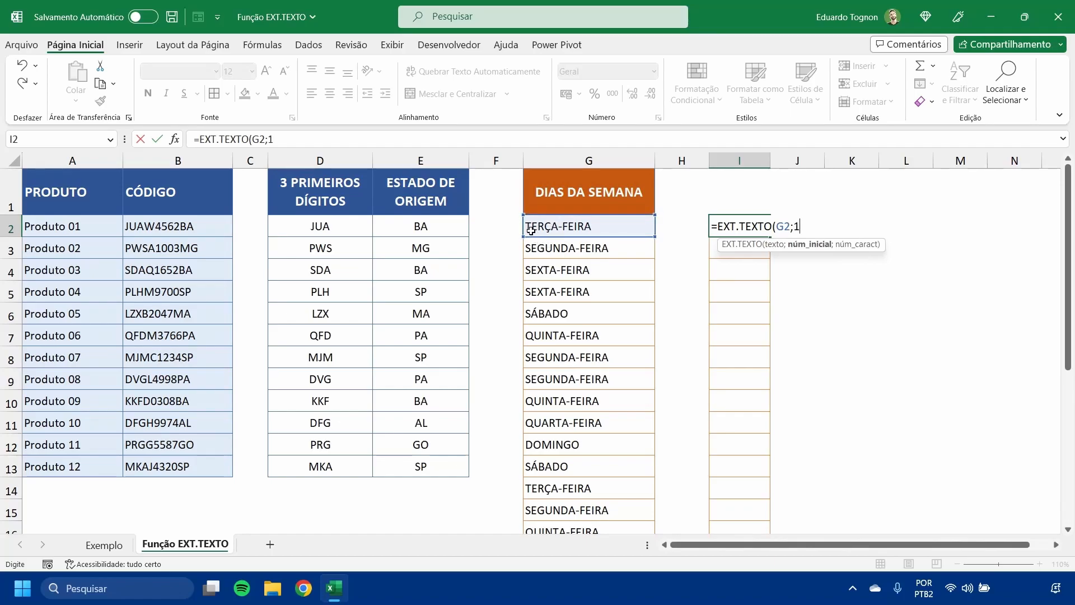
type(";3")
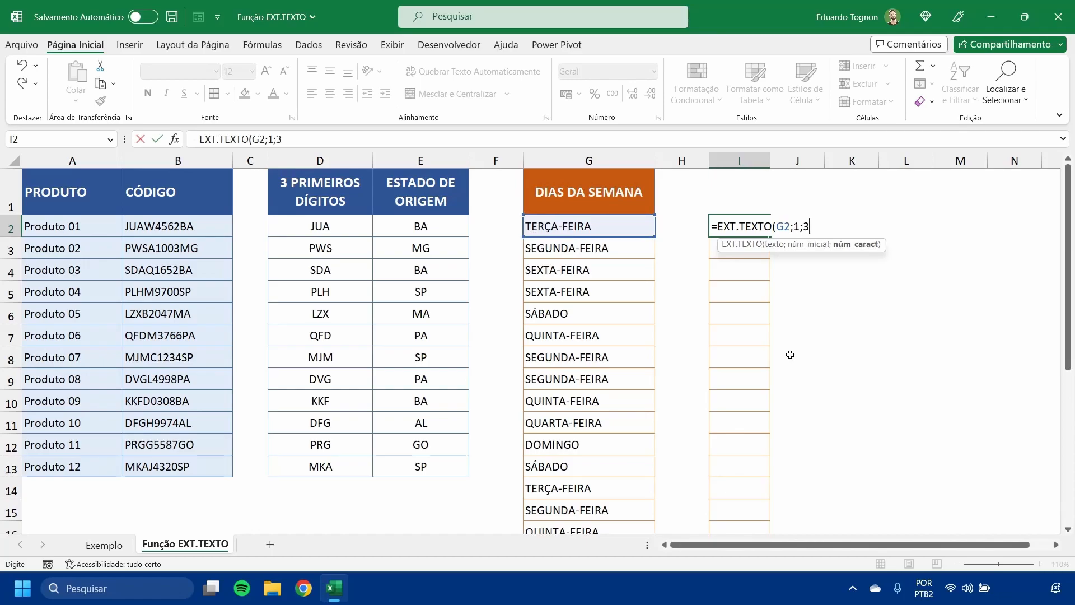
type(")")
key("Return")
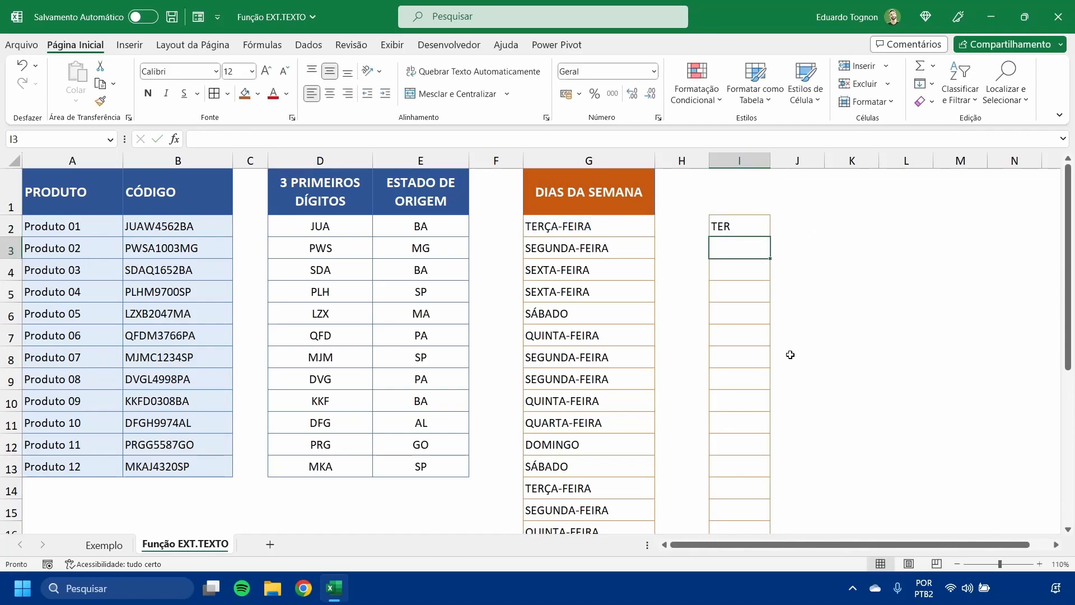
Fill the weekday abbreviation formula in cell I2 down through I18
left_click(744, 227)
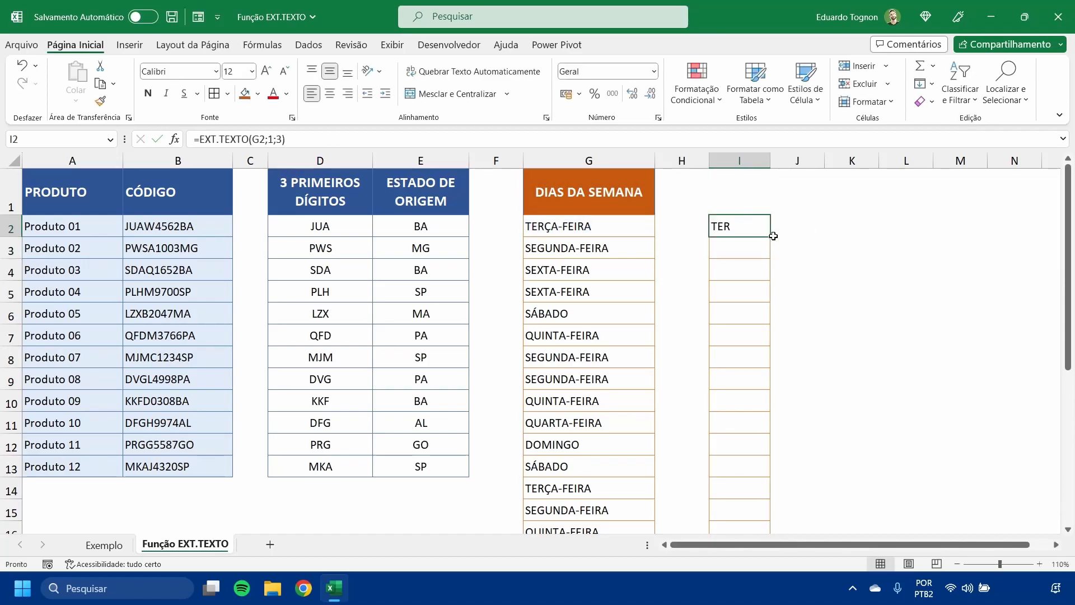
left_click_drag(771, 239, 739, 408)
scroll(872, 351, "up", 3)
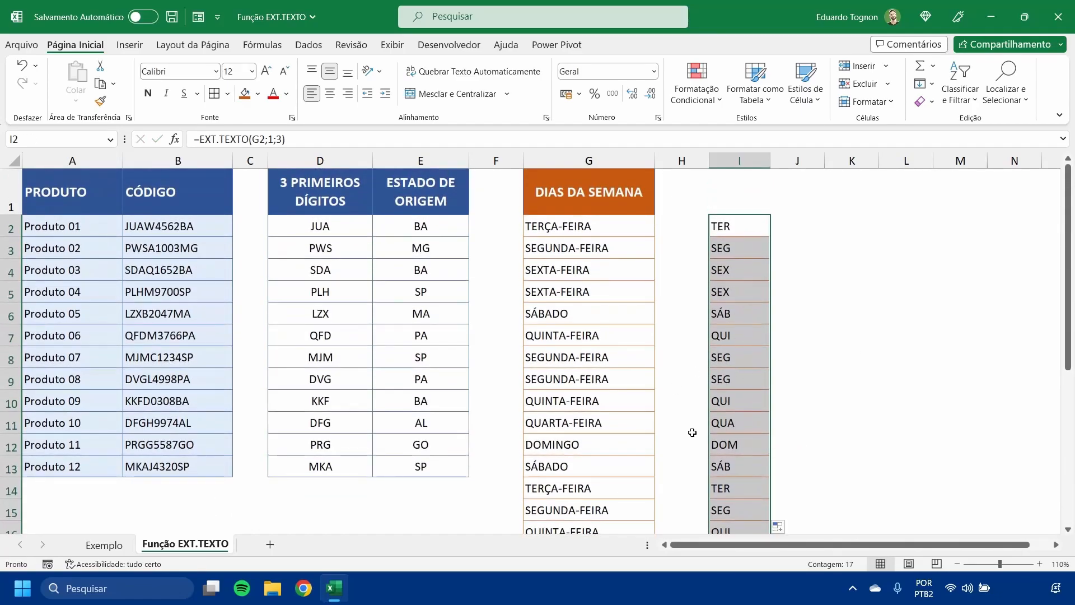
left_click(745, 364)
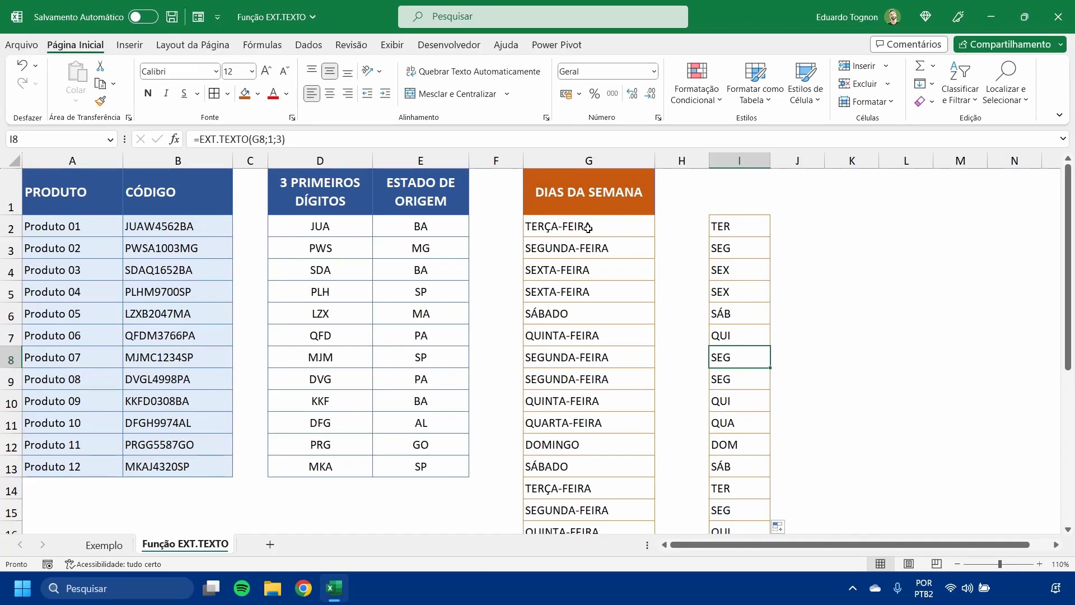
Examine how the EXT.TEXTO formula in cell I2 references the DIAS DA SEMANA column, leaving the formula unedited
left_click(741, 222)
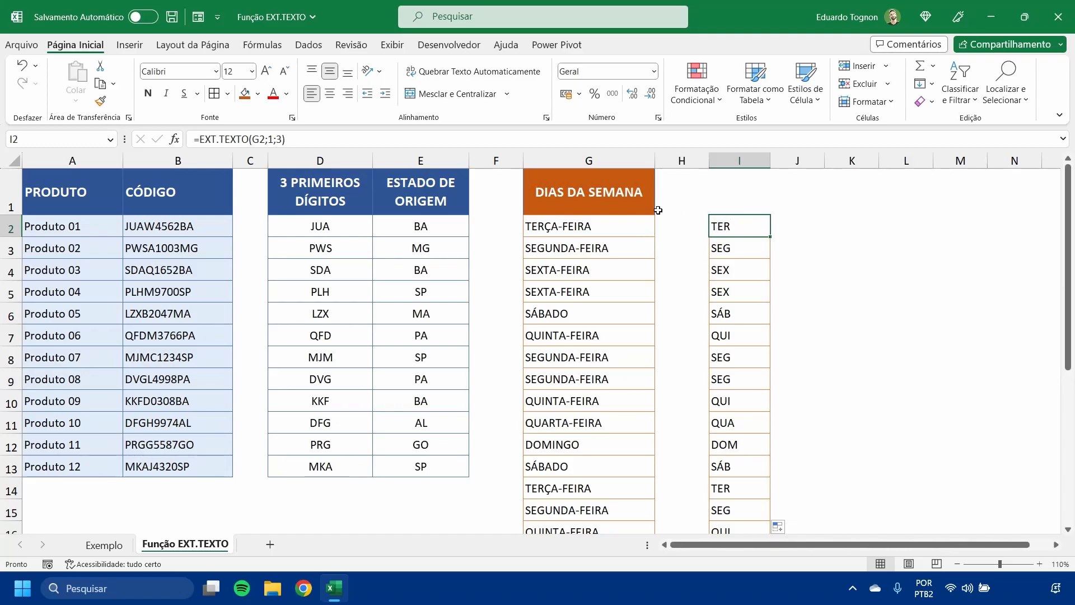
left_click_drag(747, 254, 745, 403)
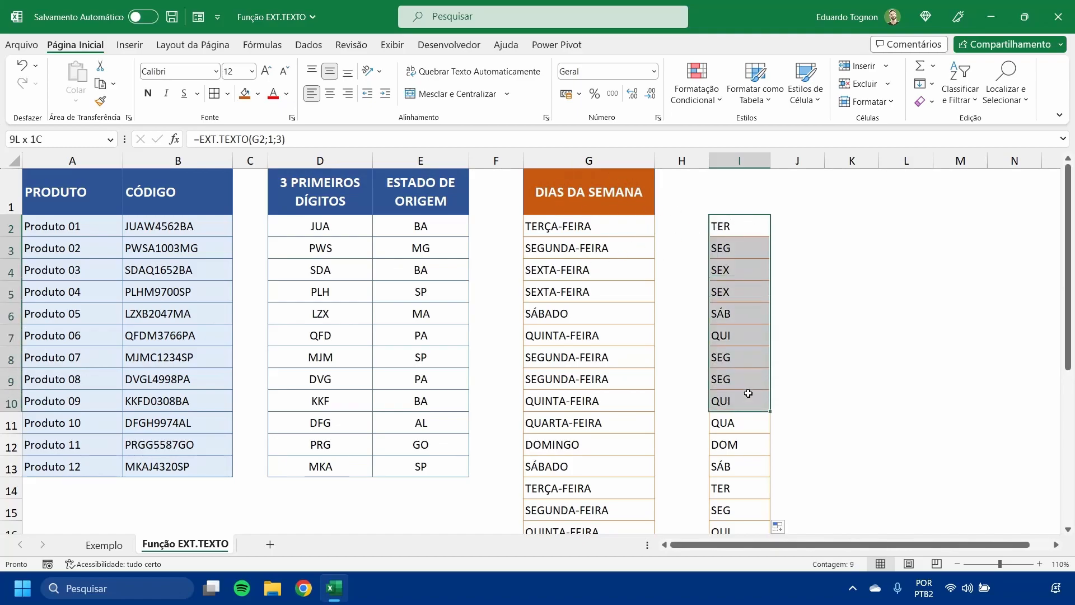
left_click(739, 226)
left_click(566, 233)
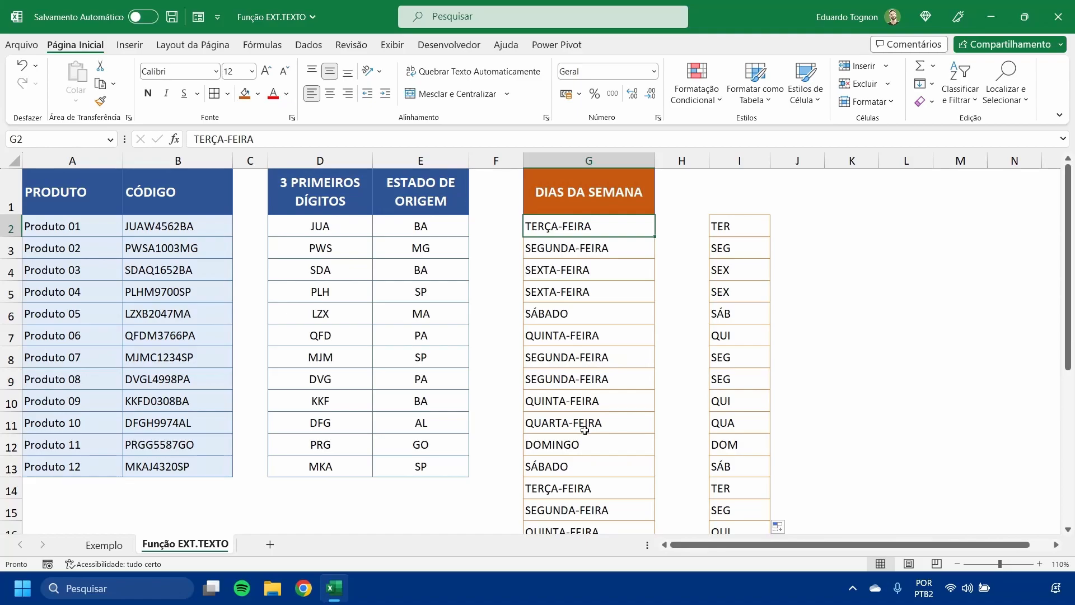
left_click(734, 227)
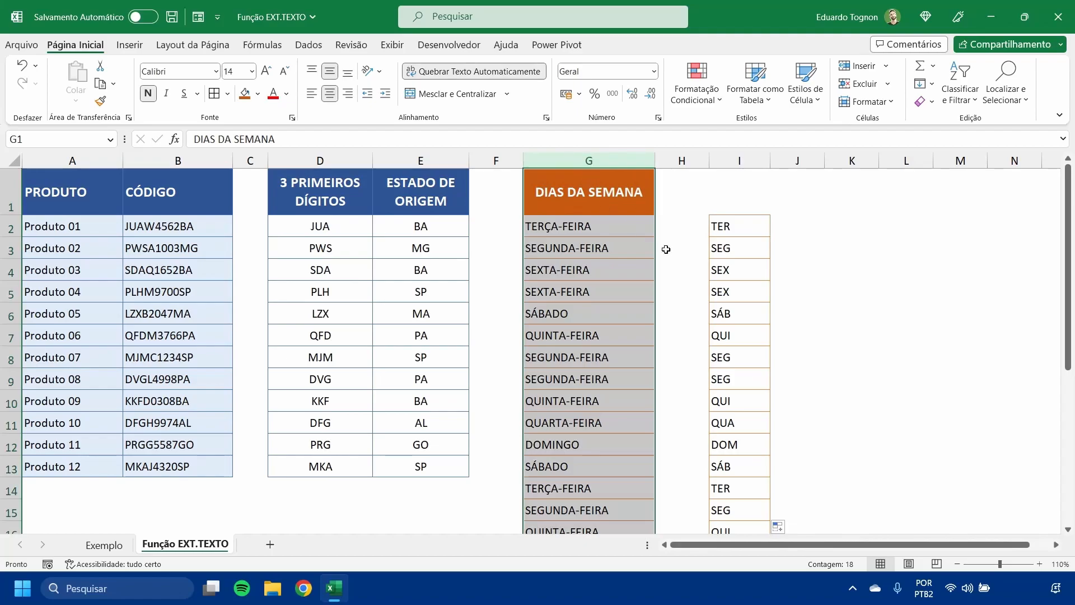
left_click(737, 226)
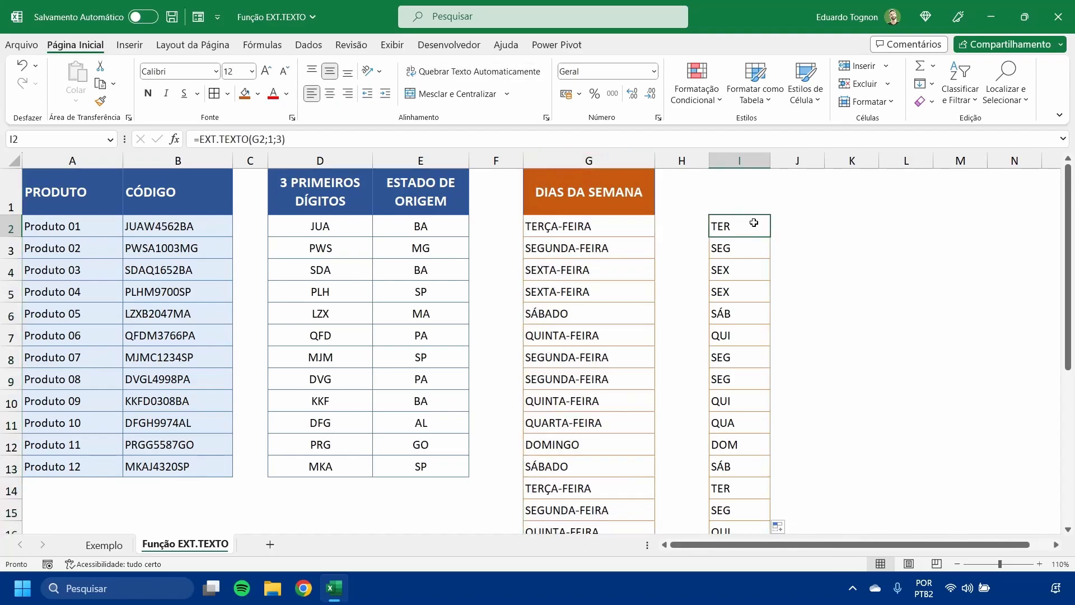
double_click(749, 220)
left_click_drag(781, 224, 777, 225)
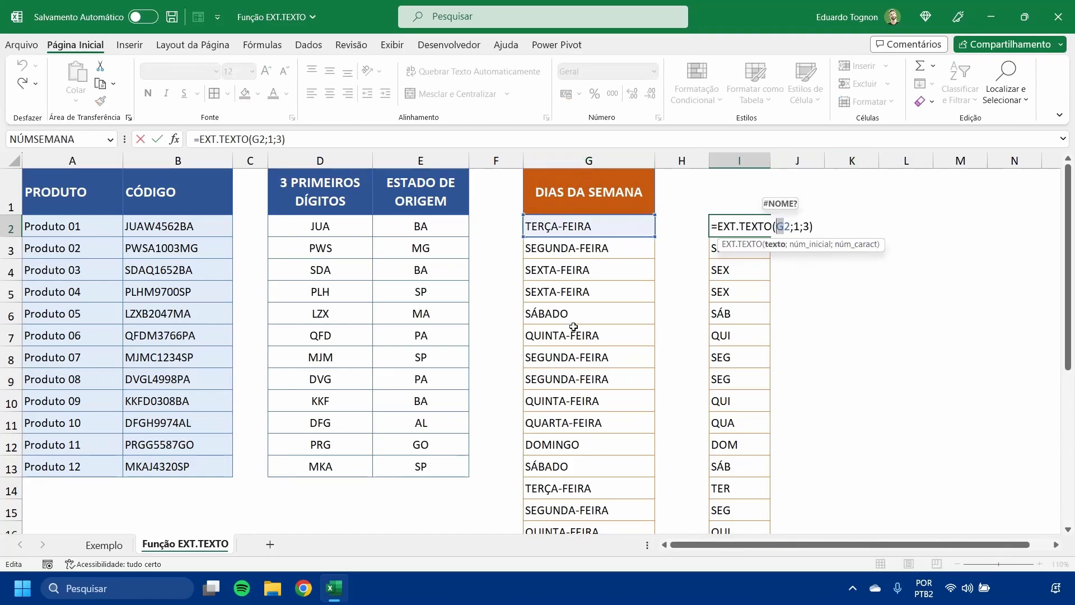
key("Escape")
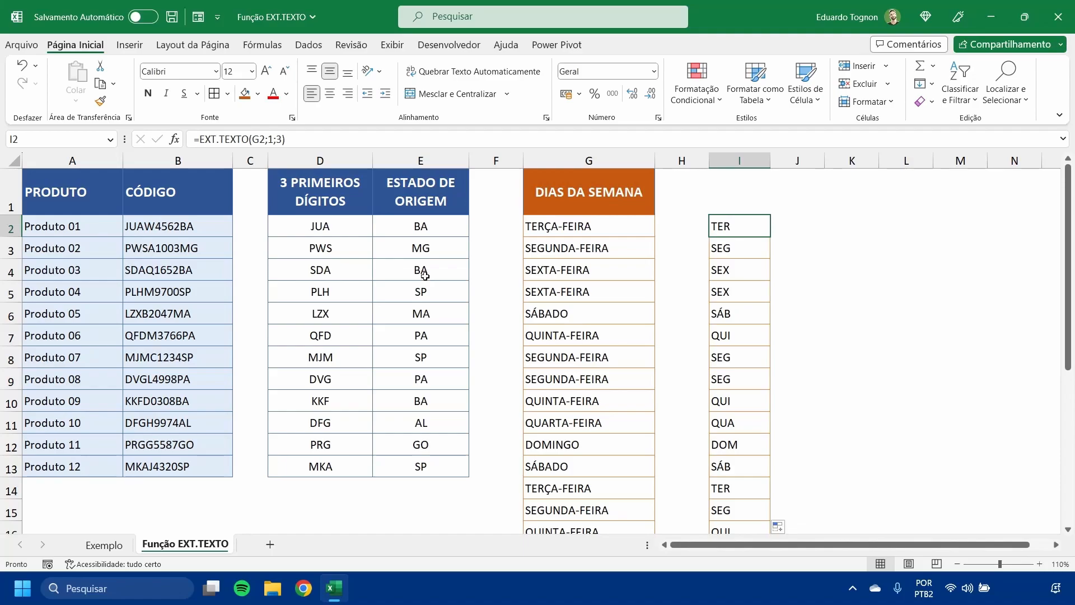
Try deleting the DIAS DA SEMANA column to test the formulas that depend on it, and undo the deletion
right_click(596, 160)
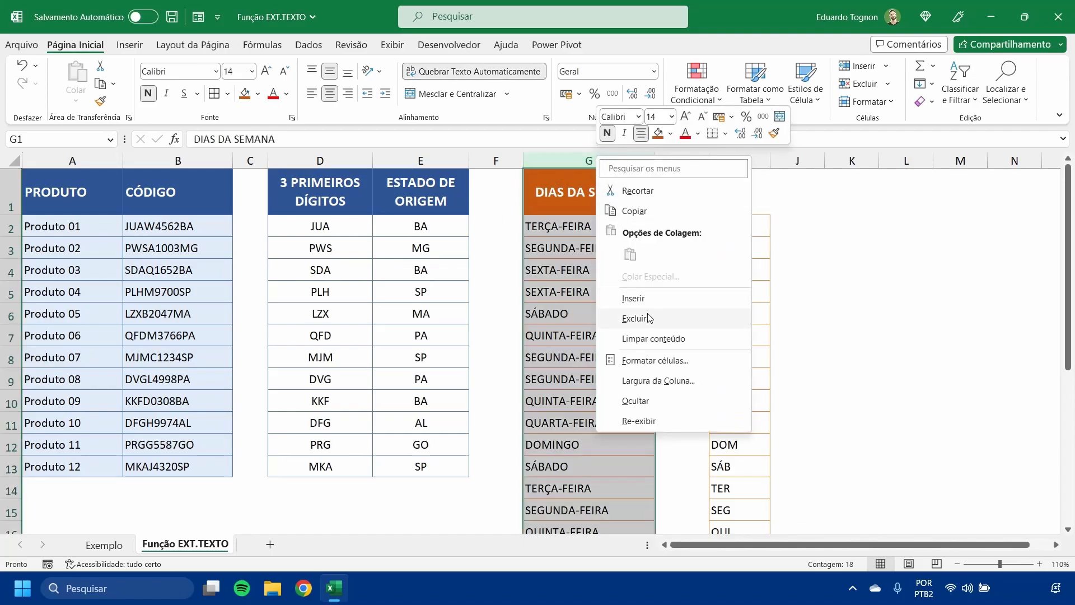
left_click(689, 317)
left_click(598, 222)
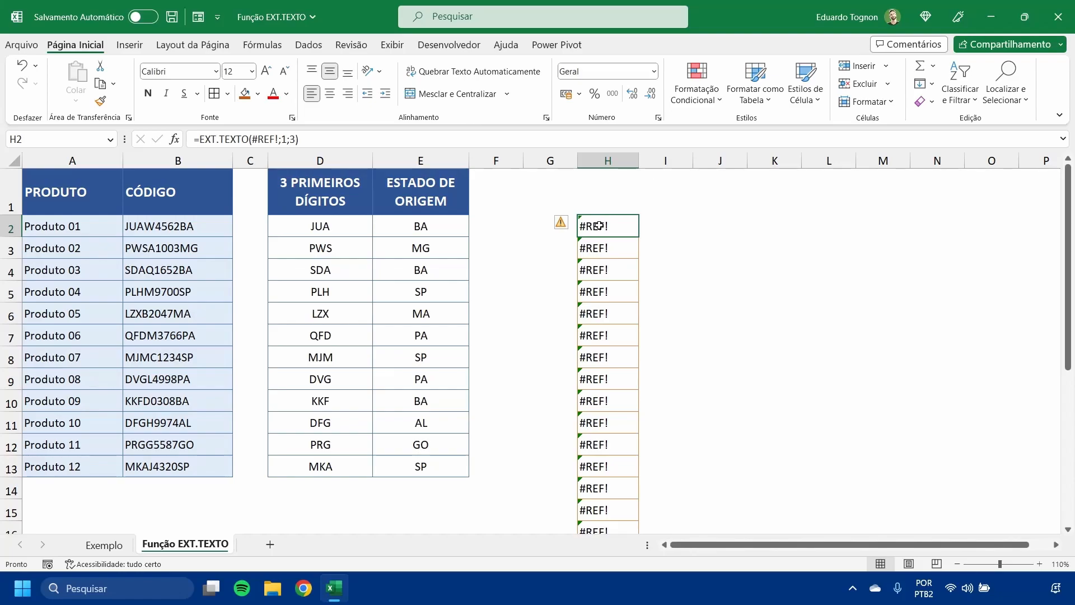
left_click(31, 63)
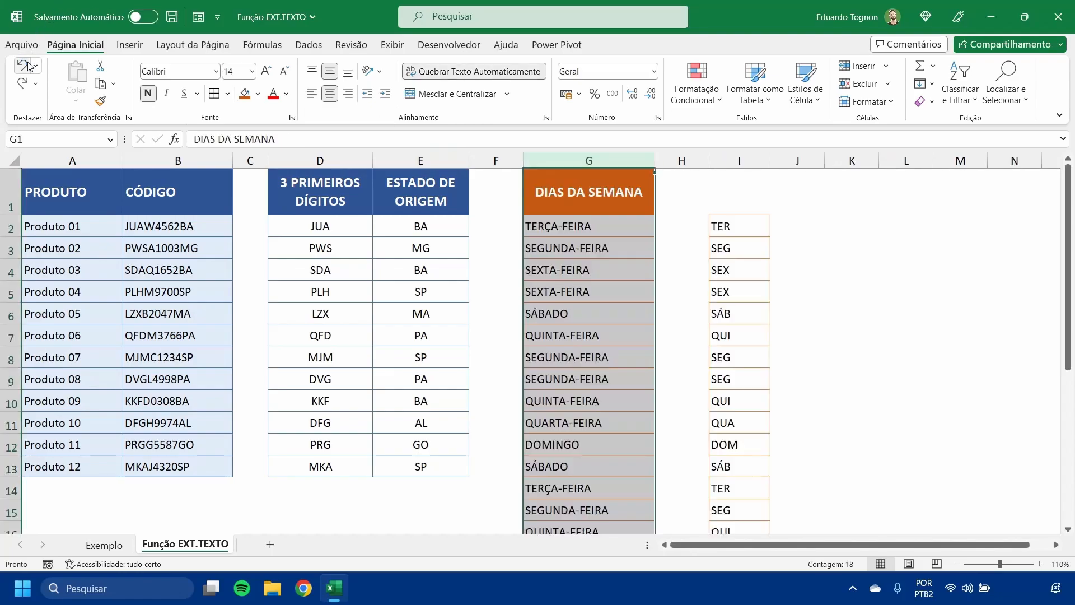
left_click(805, 302)
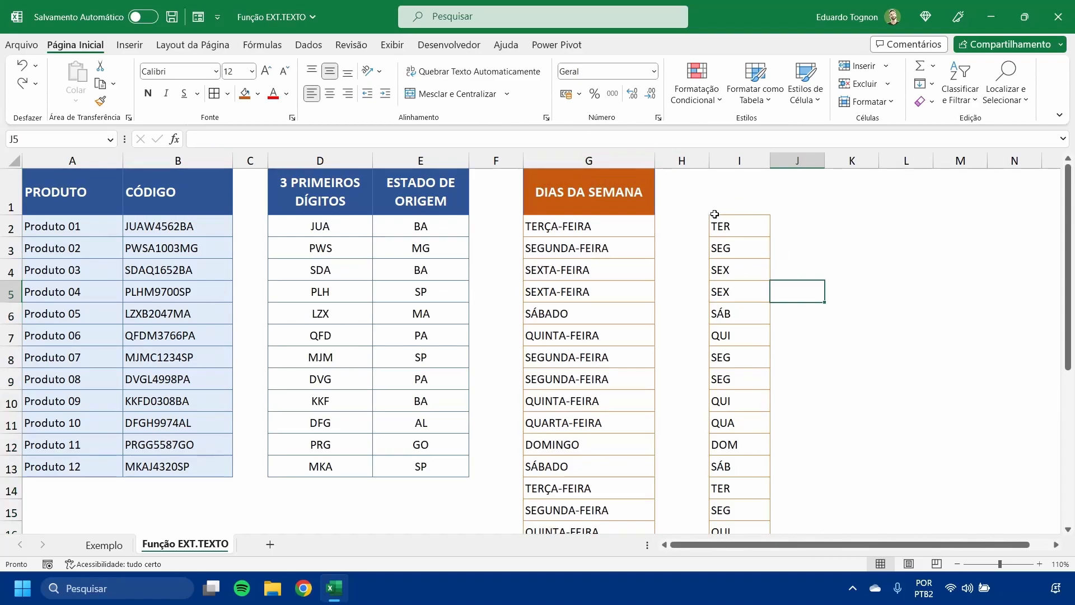
Replace the weekday abbreviation formulas in I2:I18 with their static values by copying and pasting them in place as values
left_click(732, 233)
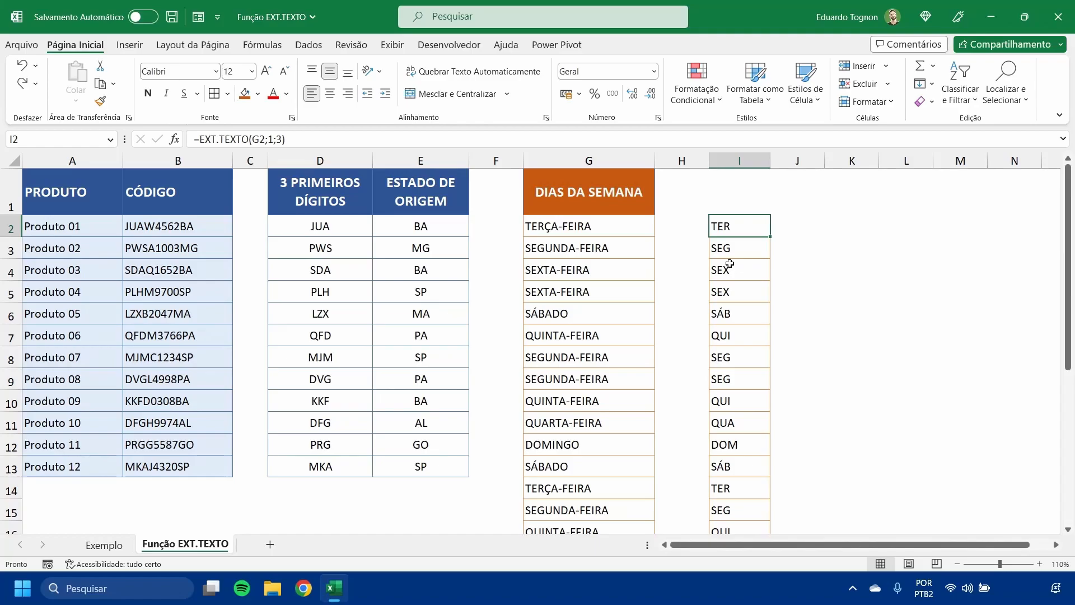
left_click_drag(747, 221, 732, 506)
scroll(747, 335, "up", 1)
left_click(745, 293)
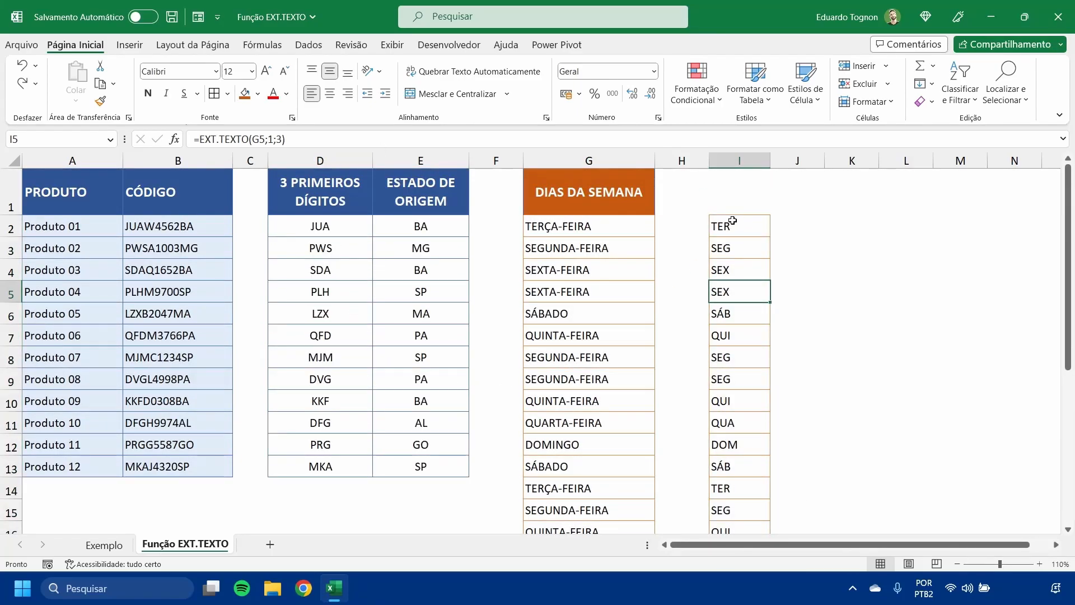
left_click_drag(732, 220, 738, 487)
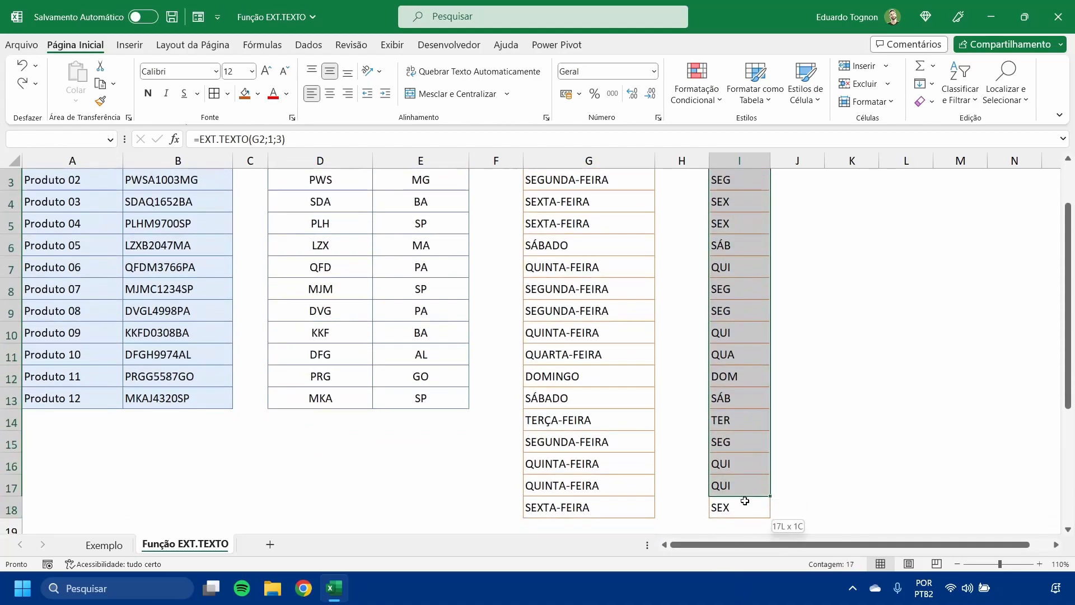
scroll(726, 388, "up", 1)
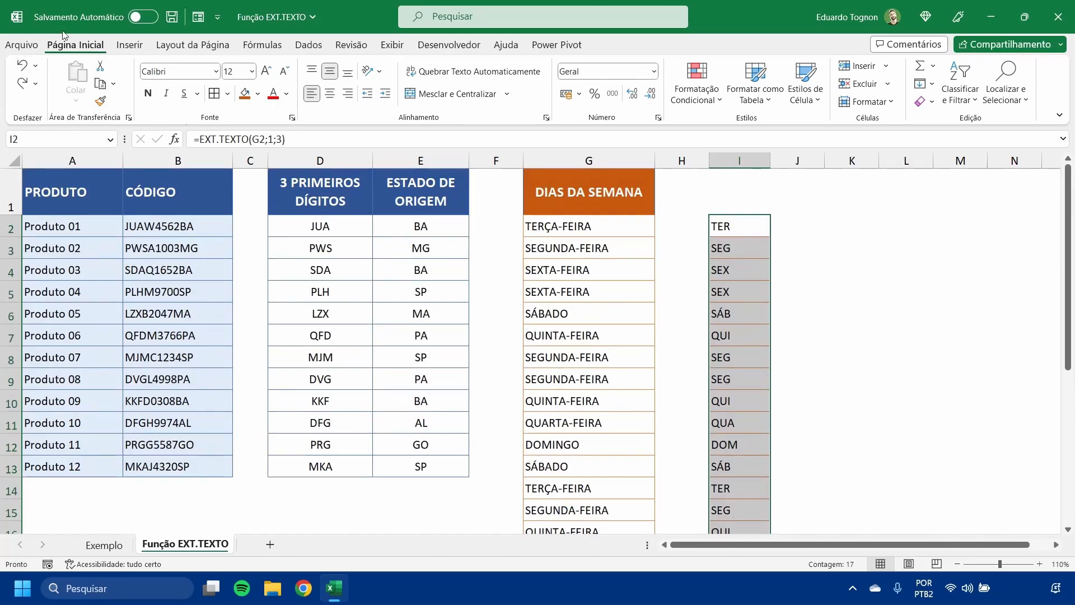
left_click(102, 84)
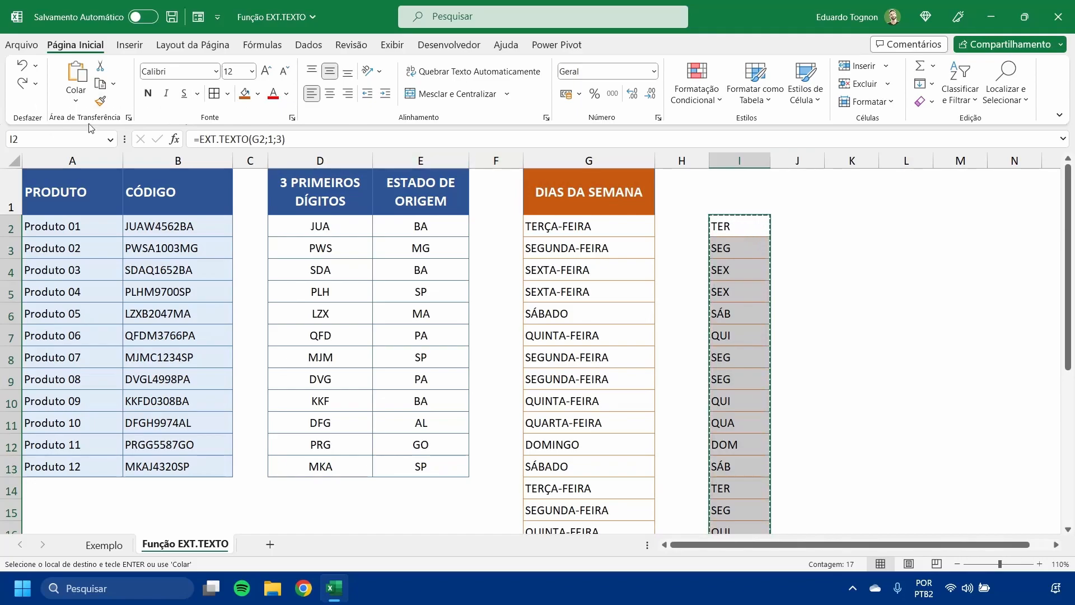
left_click(78, 103)
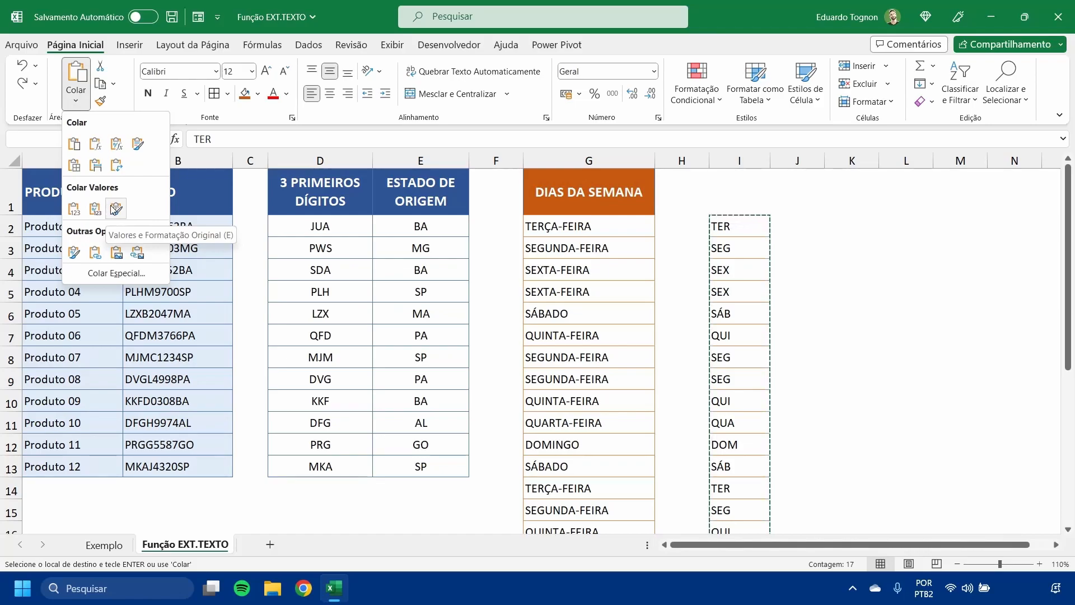
left_click(71, 206)
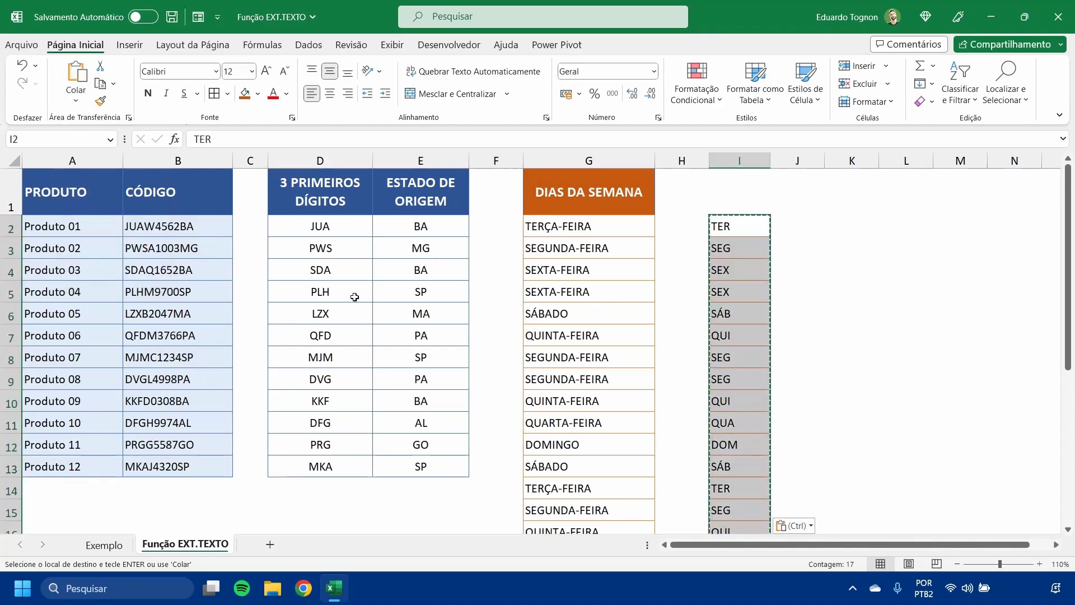
key("Escape")
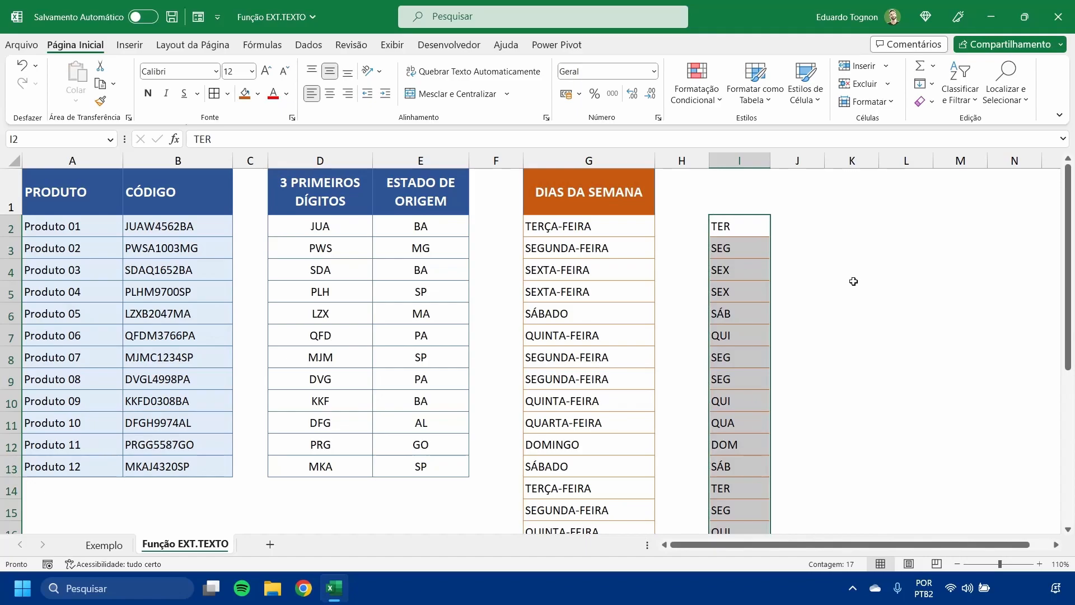
Check the contents of several weekday abbreviation cells in column I for plain text instead of formulas
left_click(731, 255)
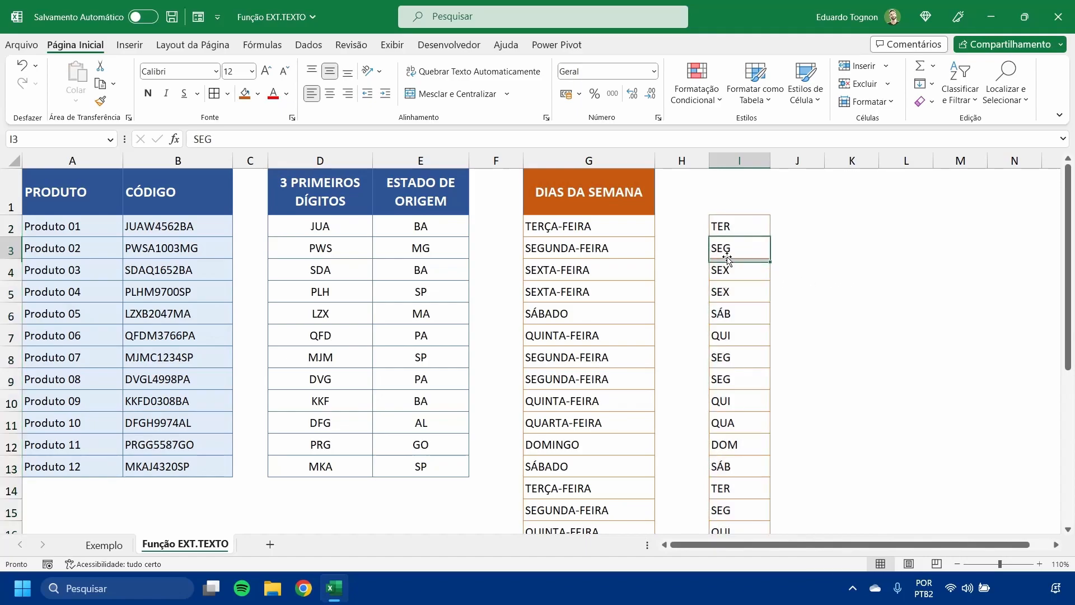
double_click(728, 224)
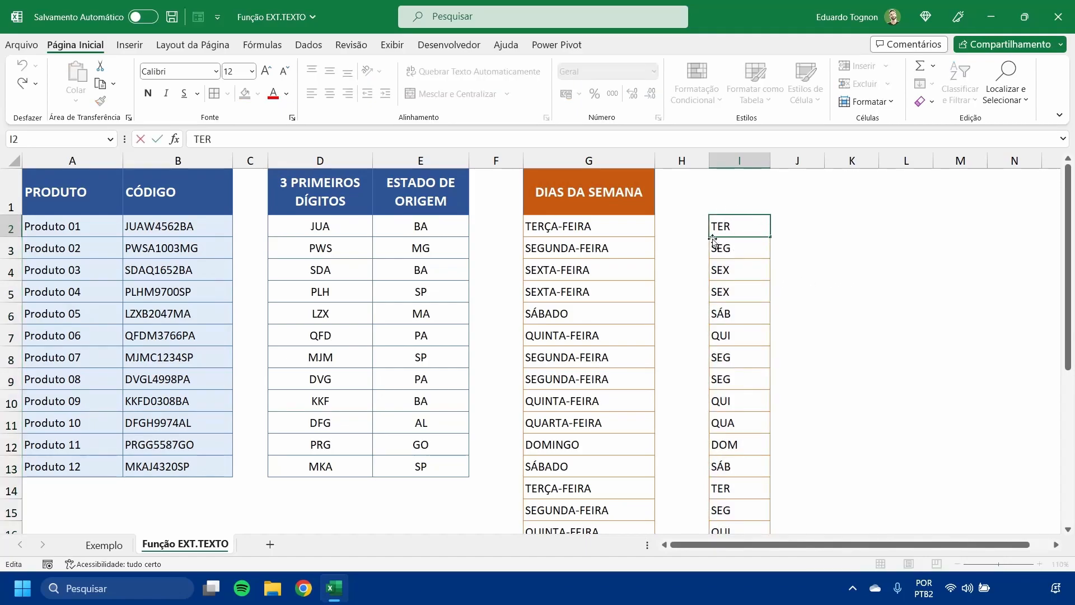
key("Escape")
left_click(728, 249)
left_click(728, 269)
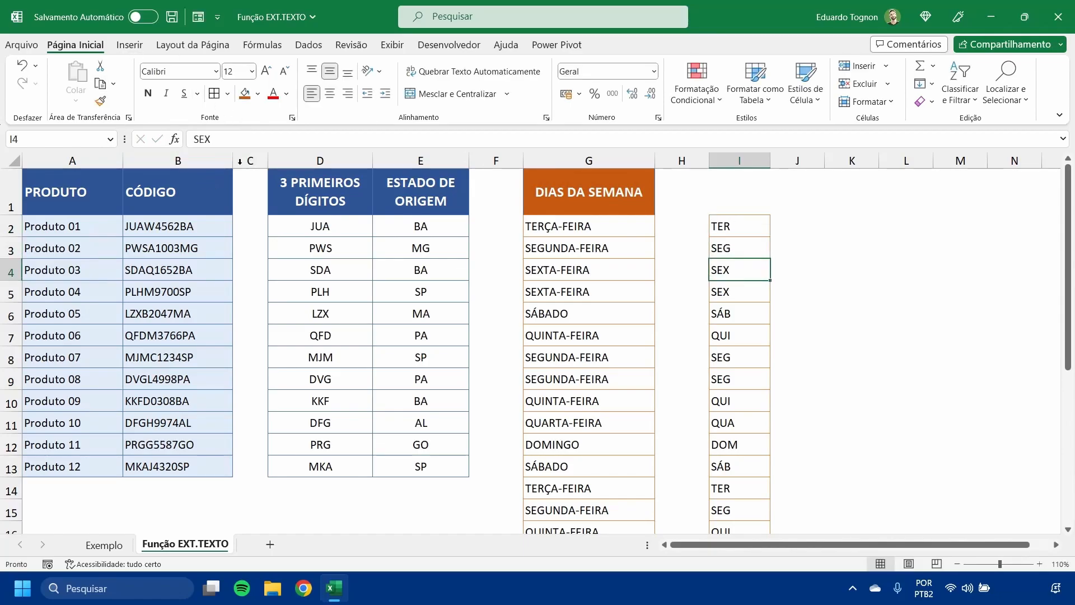
left_click(731, 313)
left_click(733, 357)
left_click(736, 378)
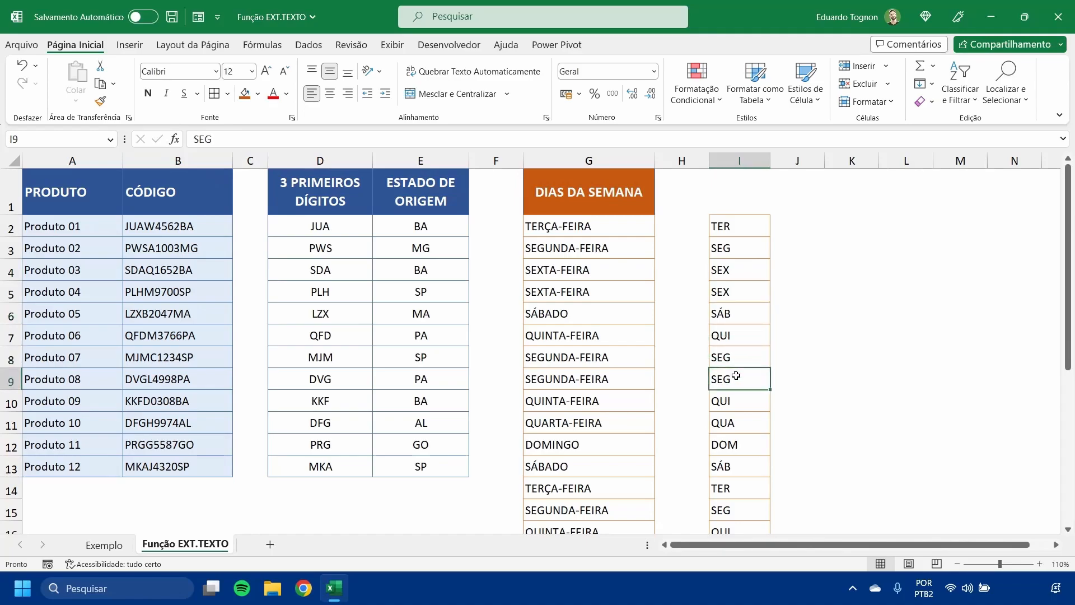
left_click_drag(736, 229, 778, 464)
left_click(721, 211)
left_click(736, 230)
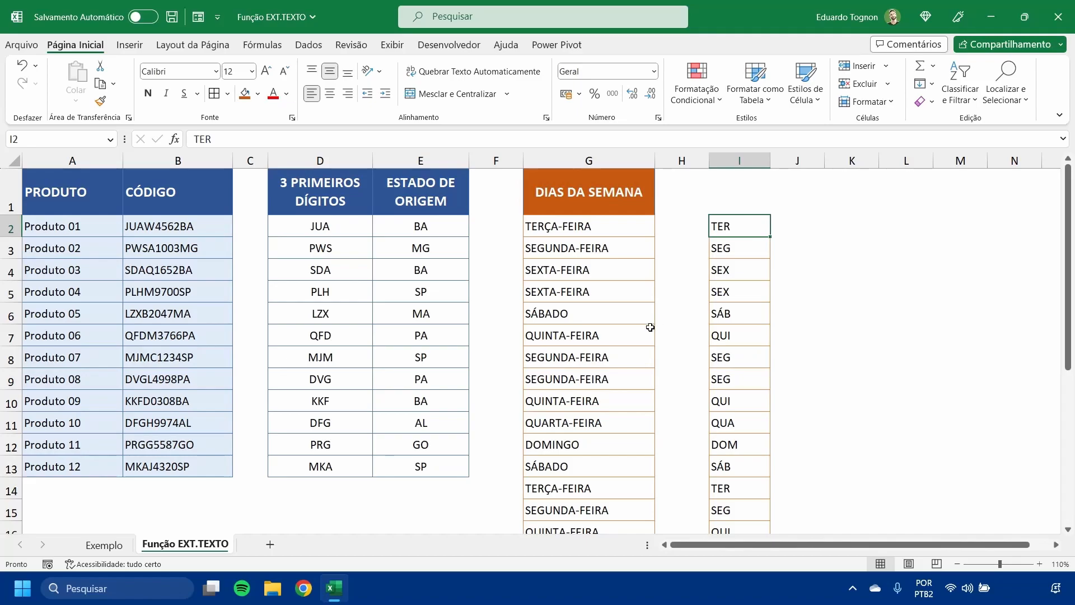
left_click(762, 254)
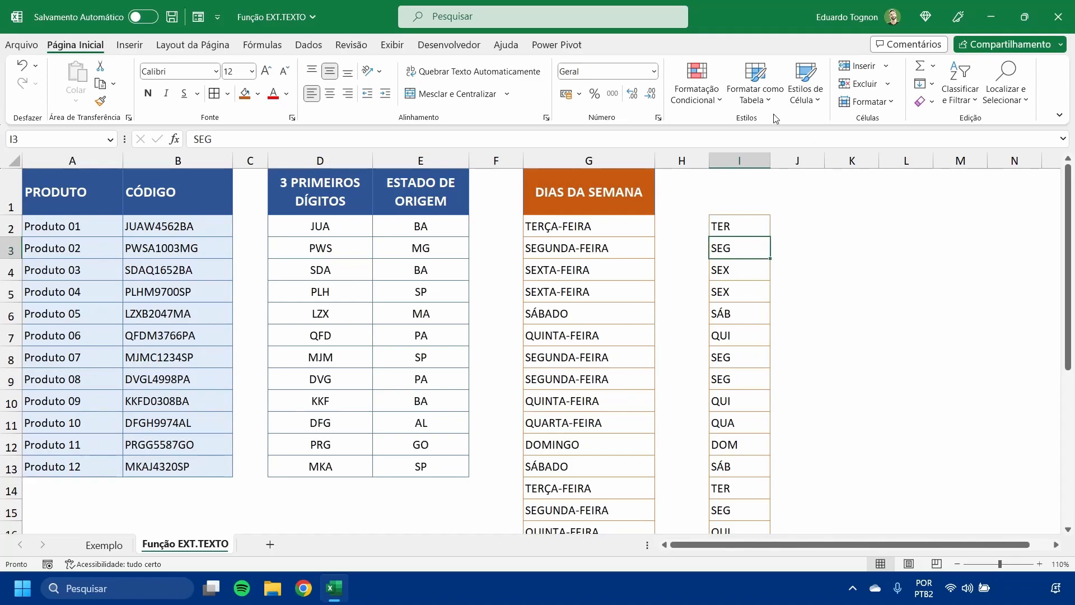
Delete the DIAS DA SEMANA column again to test the pasted static abbreviations, and restore it by undoing
left_click(593, 155)
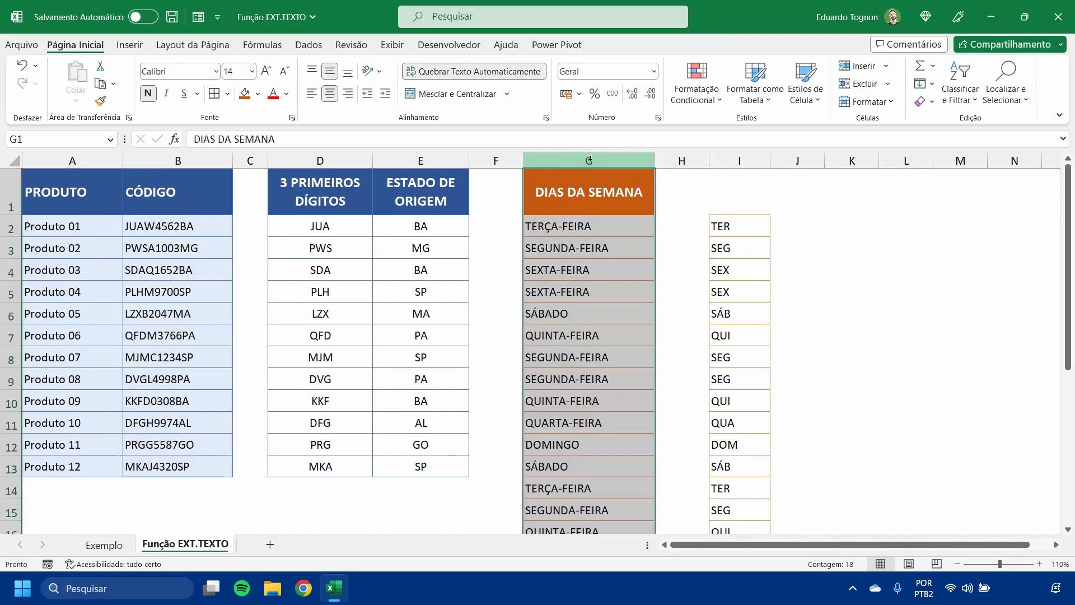
right_click(590, 160)
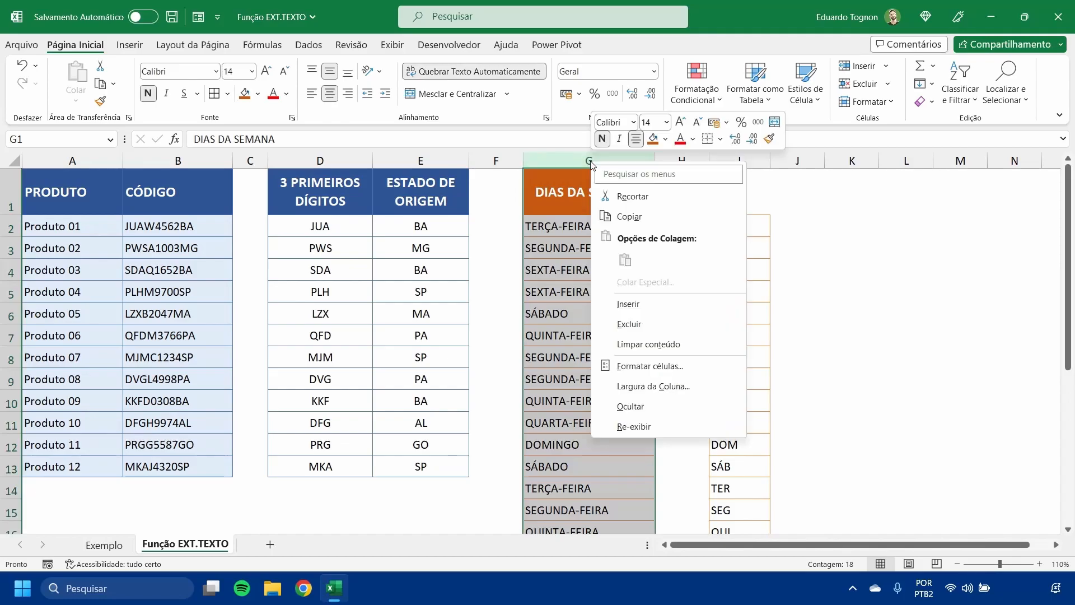
left_click(604, 324)
left_click(822, 370)
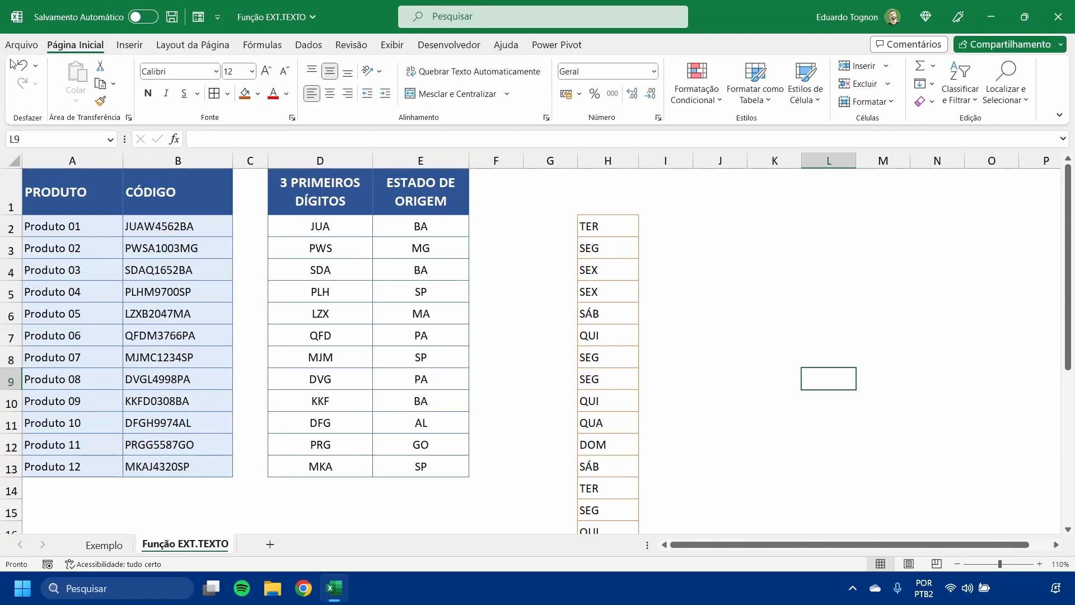
key("ctrl+z")
left_click(821, 287)
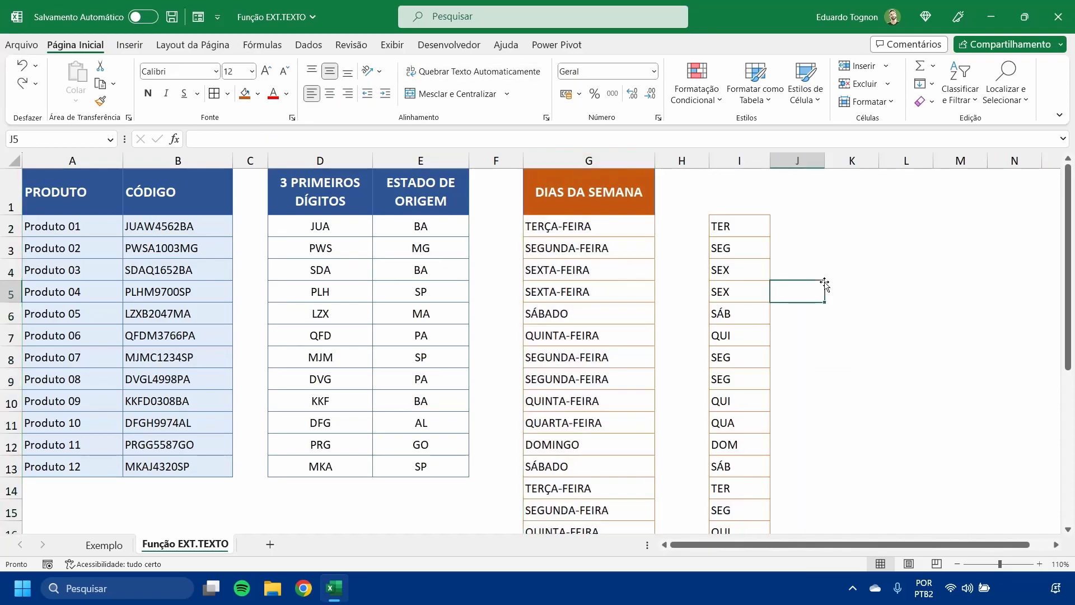